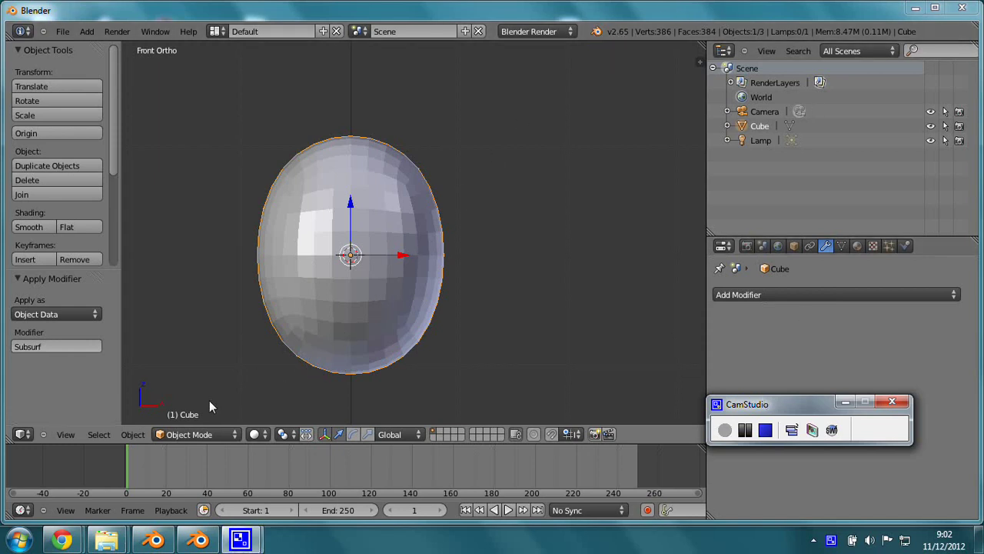
# Switch the egg-shaped Cube from Object Mode to Sculpt Mode via the header mode list
pyautogui.click(189, 434)
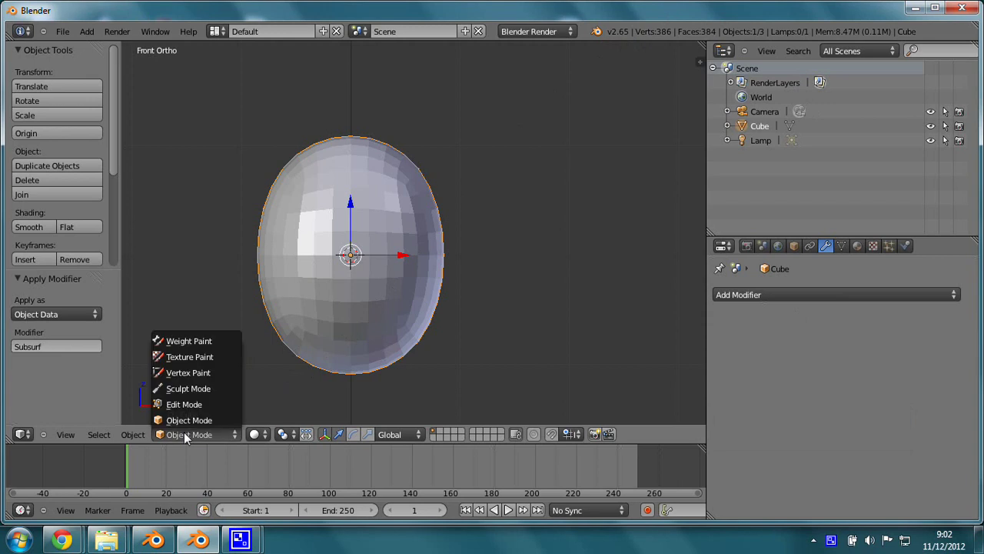
pyautogui.click(190, 388)
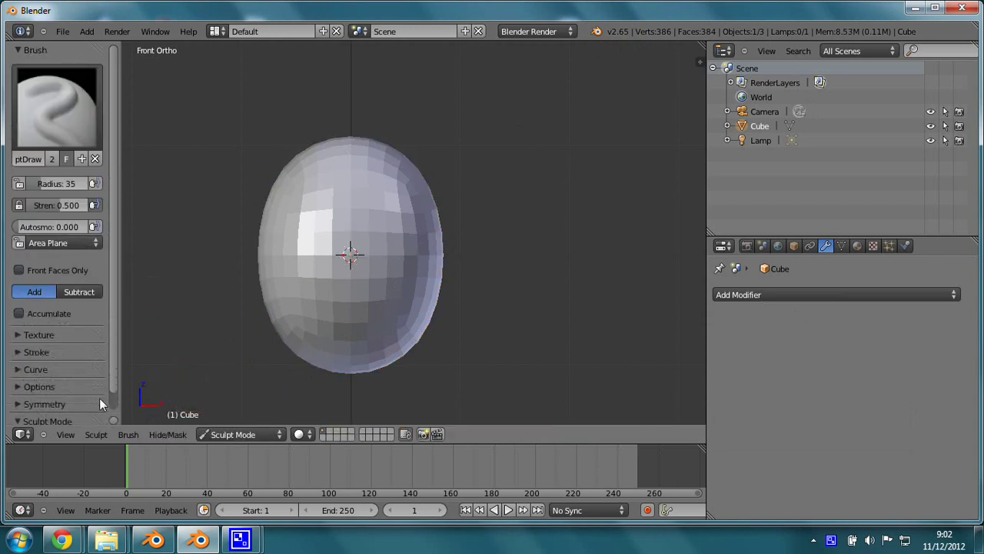
# Reveal the sculpt Symmetry settings and paint a mirrored test stroke on the head
pyautogui.scroll(-1, 84, 348)
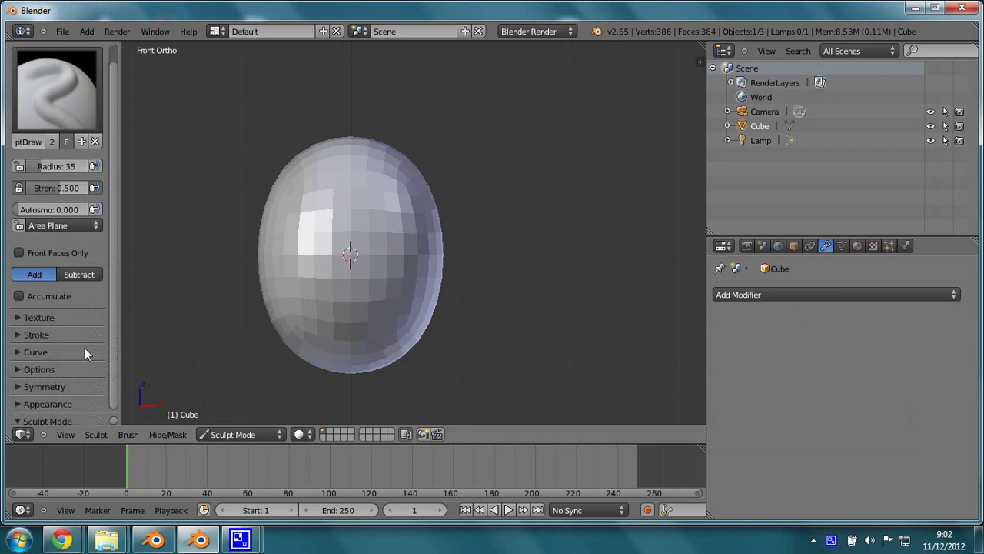
pyautogui.click(18, 386)
pyautogui.scroll(-3, 30, 381)
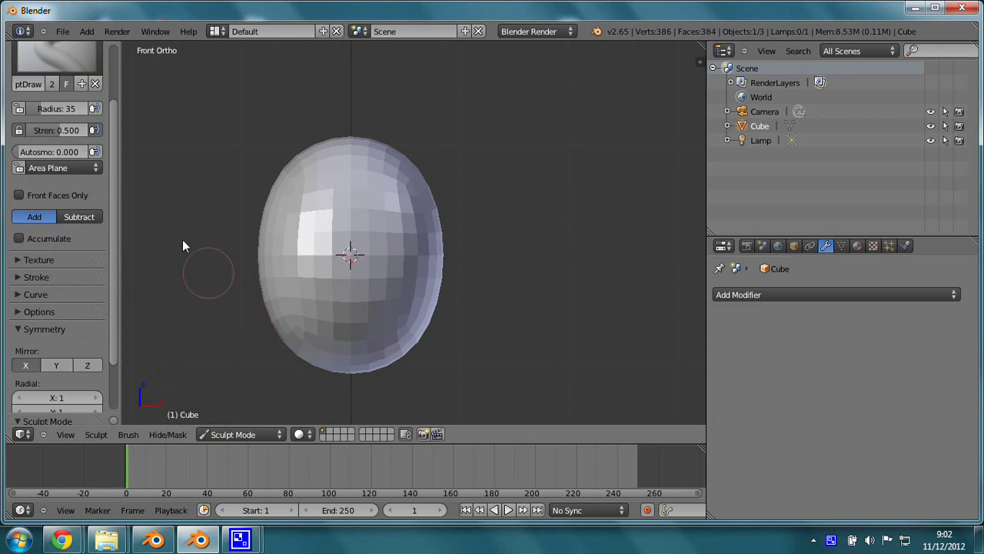
pyautogui.scroll(4, 115, 225)
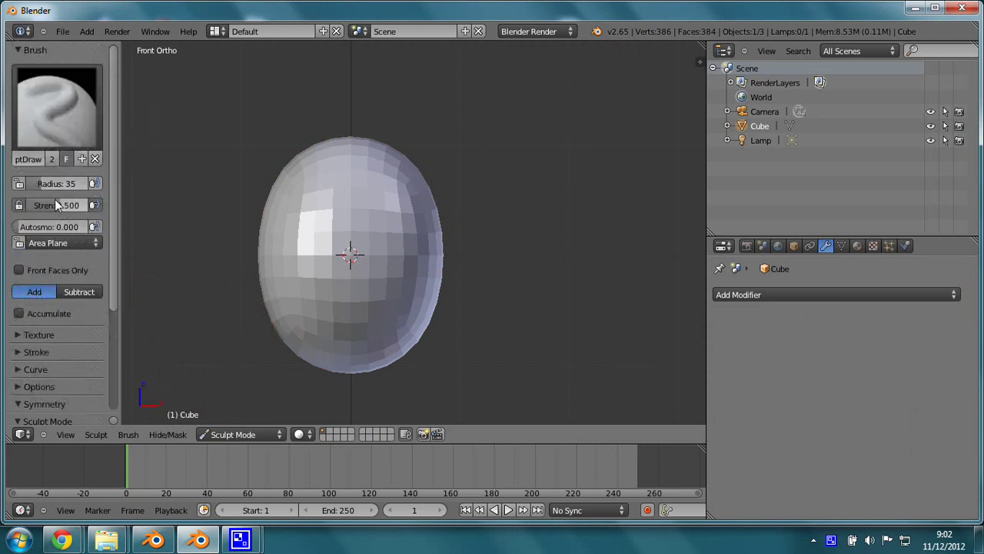
pyautogui.moveTo(398, 238); pyautogui.dragTo(409, 246)
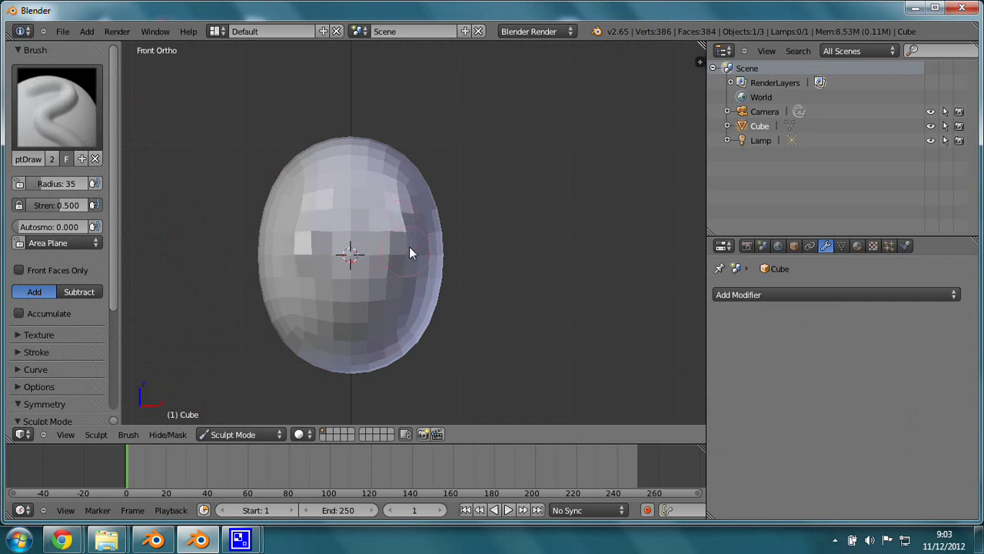
# Add a Multiresolution modifier, subdivide it twice, and set Preview to level 2
pyautogui.click(809, 295)
pyautogui.click(652, 185)
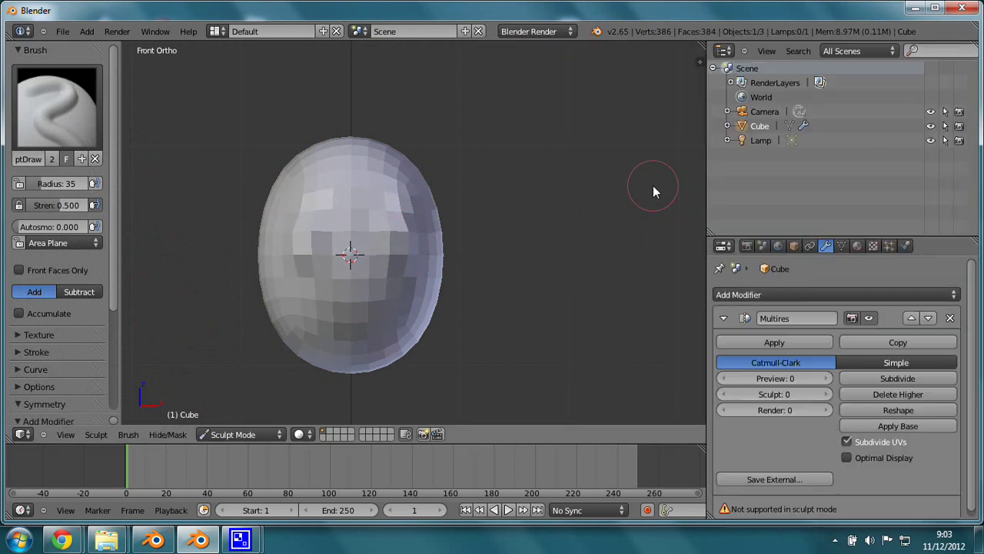
pyautogui.click(869, 381)
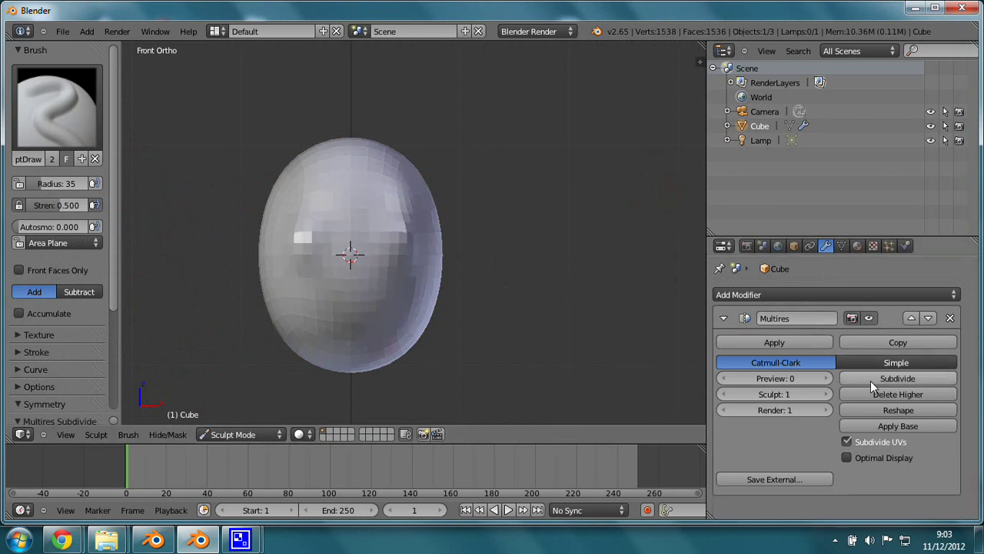
pyautogui.click(870, 380)
pyautogui.click(827, 378)
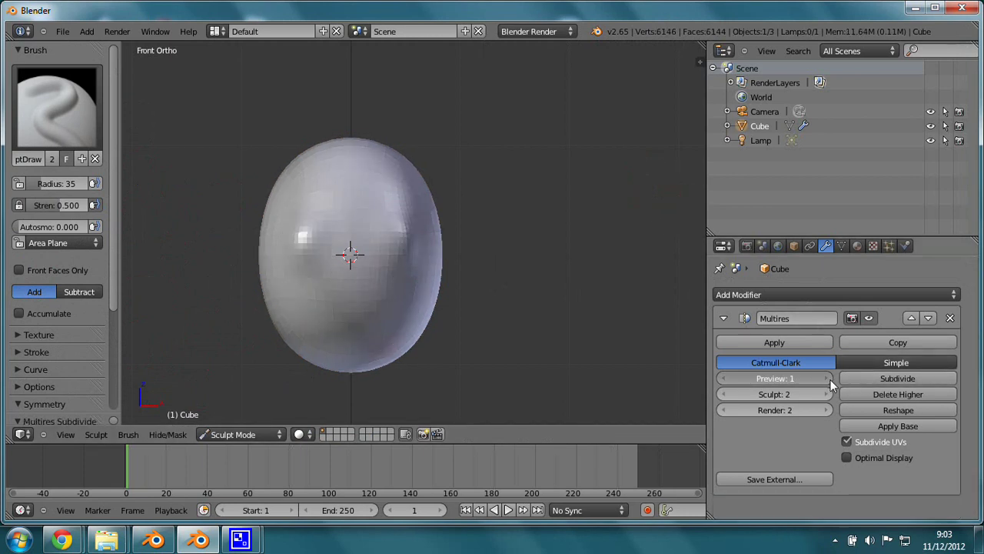
# Paint mirrored eye bumps on the face, then build a raised bump on top in Right Ortho view
pyautogui.moveTo(396, 251); pyautogui.dragTo(408, 237)
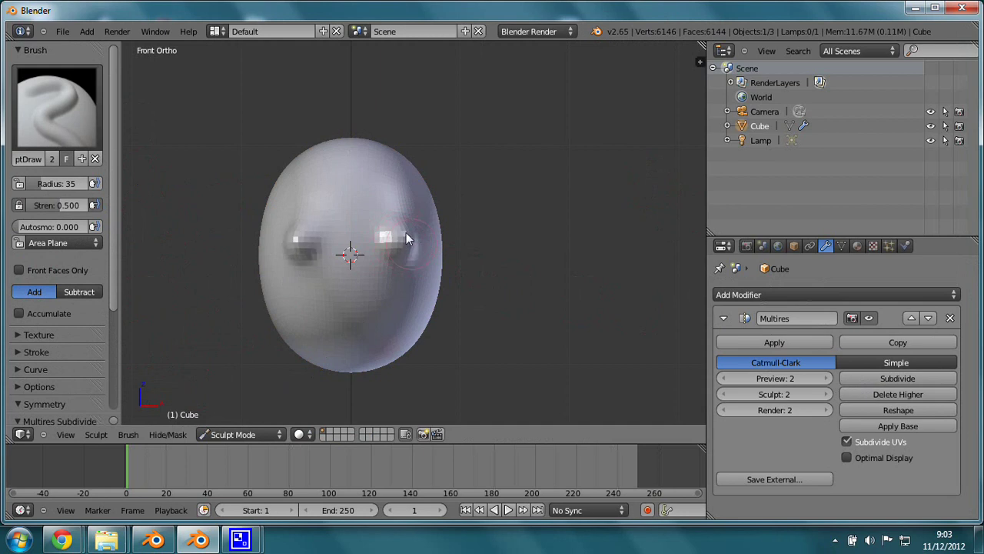
pyautogui.scroll(2, 409, 237)
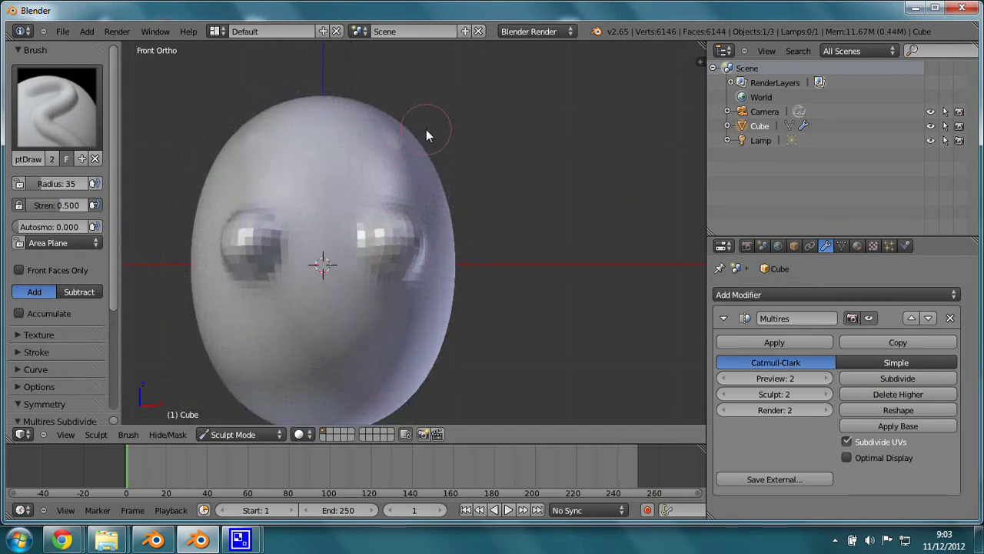
pyautogui.press('KP_3')
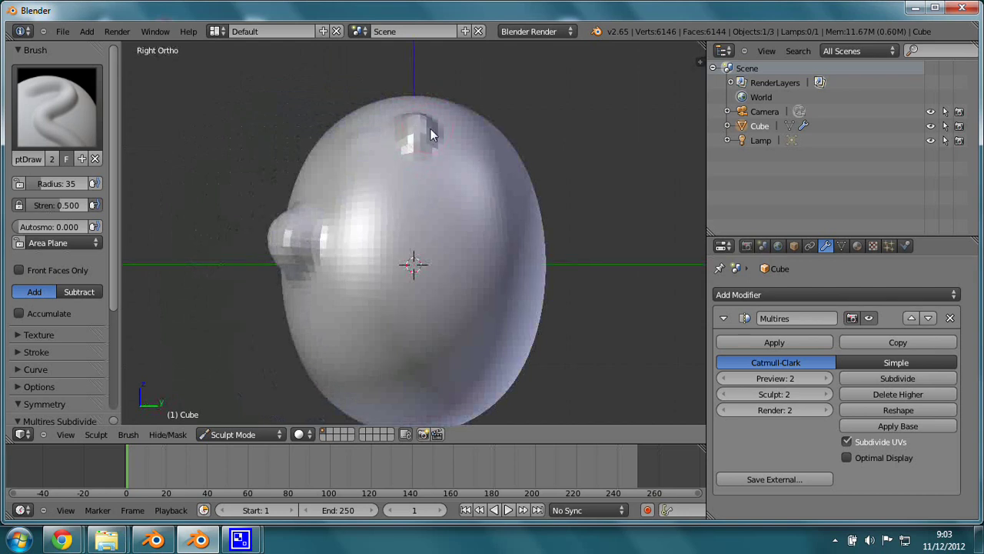
pyautogui.moveTo(437, 134)
pyautogui.mouseDown()
pyautogui.moveTo(414, 129)
pyautogui.moveTo(439, 139)
pyautogui.moveTo(440, 123)
pyautogui.moveTo(434, 130)
pyautogui.mouseUp()
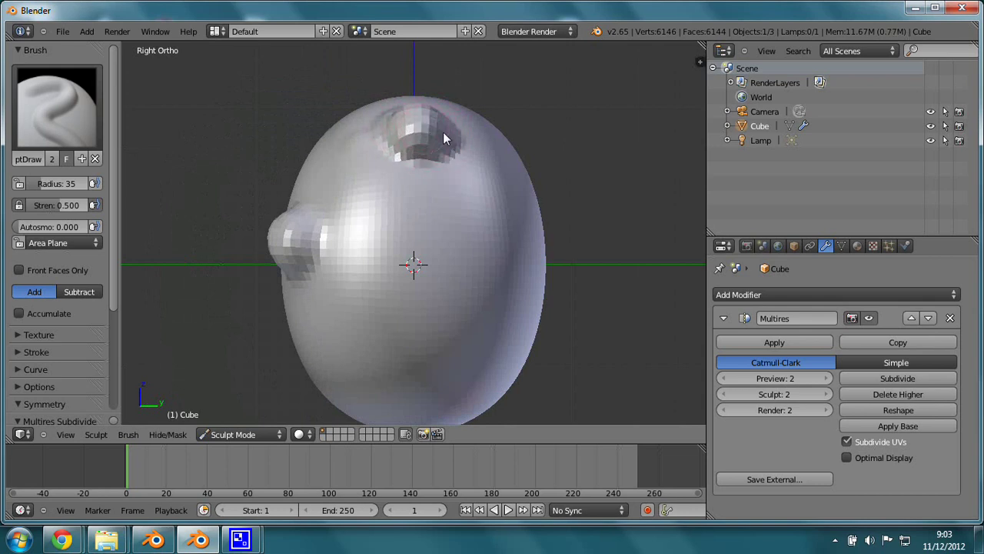
pyautogui.moveTo(429, 134)
pyautogui.mouseDown()
pyautogui.moveTo(416, 124)
pyautogui.moveTo(439, 130)
pyautogui.moveTo(434, 119)
pyautogui.moveTo(427, 132)
pyautogui.mouseUp()
pyautogui.moveTo(419, 156)
pyautogui.mouseDown(button='middle')
pyautogui.moveTo(454, 187)
pyautogui.moveTo(498, 150)
pyautogui.moveTo(388, 196)
pyautogui.moveTo(422, 153)
pyautogui.mouseUp(button='middle')
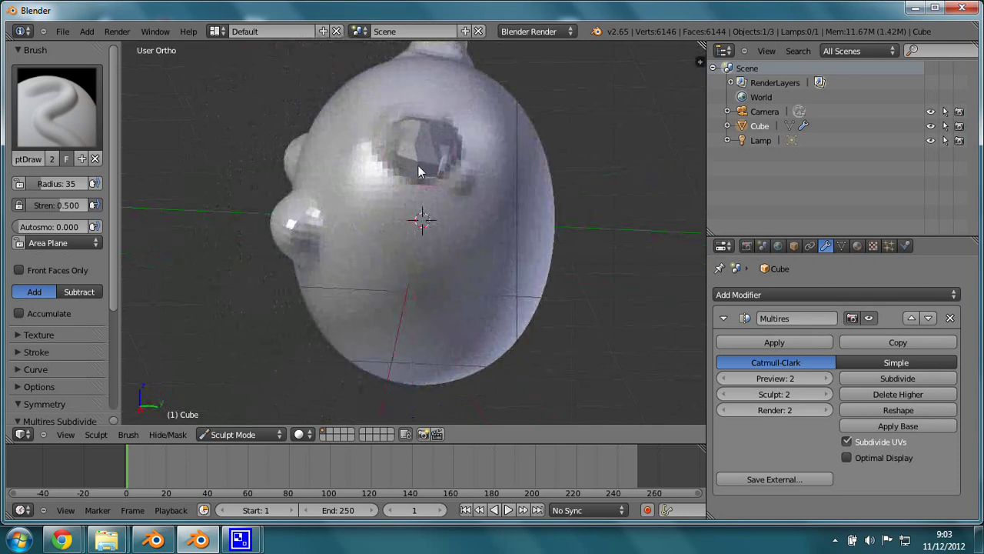
pyautogui.moveTo(418, 165); pyautogui.dragTo(424, 194, button='middle')
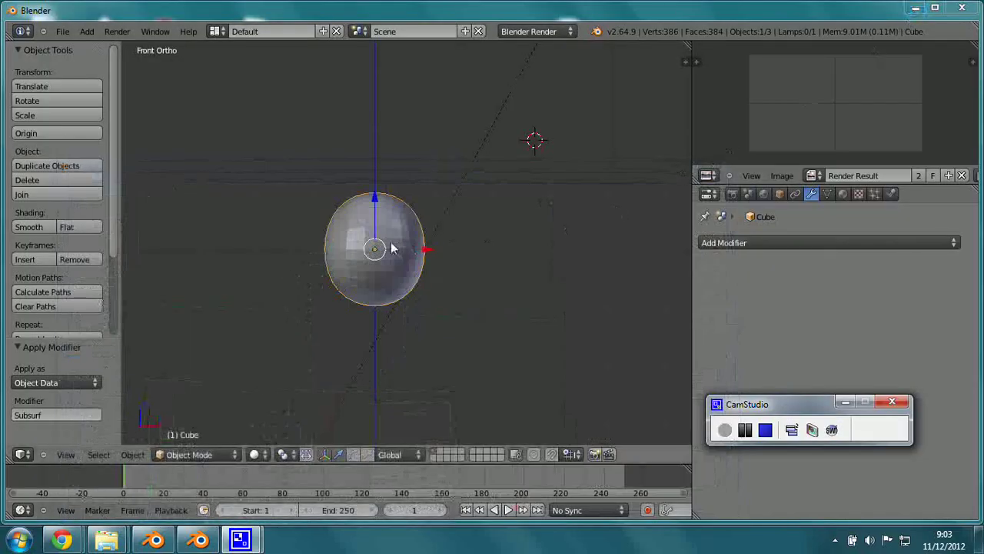
# Give the second Cube a Multires modifier subdivided to level 2 (6,144 faces) and enter Sculpt Mode
pyautogui.click(782, 243)
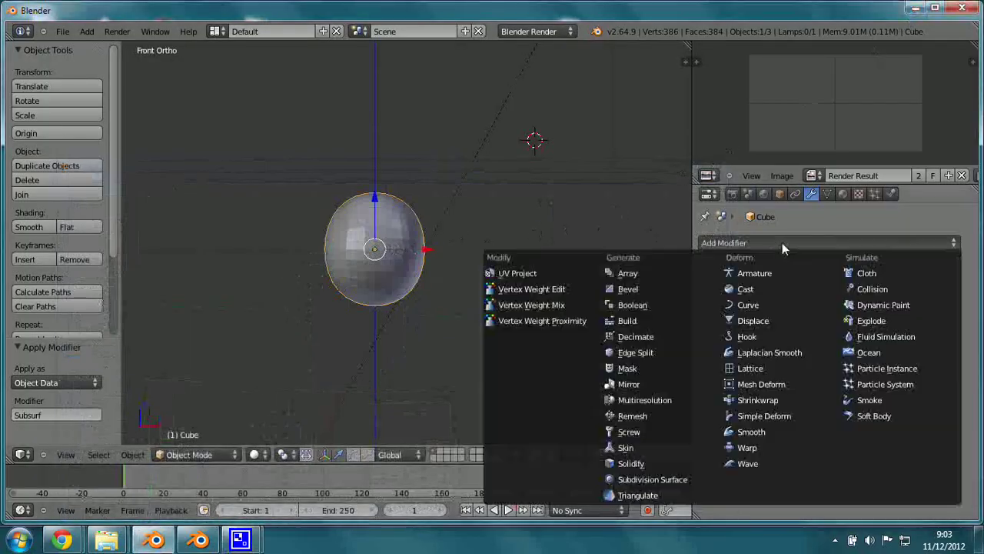
pyautogui.click(669, 399)
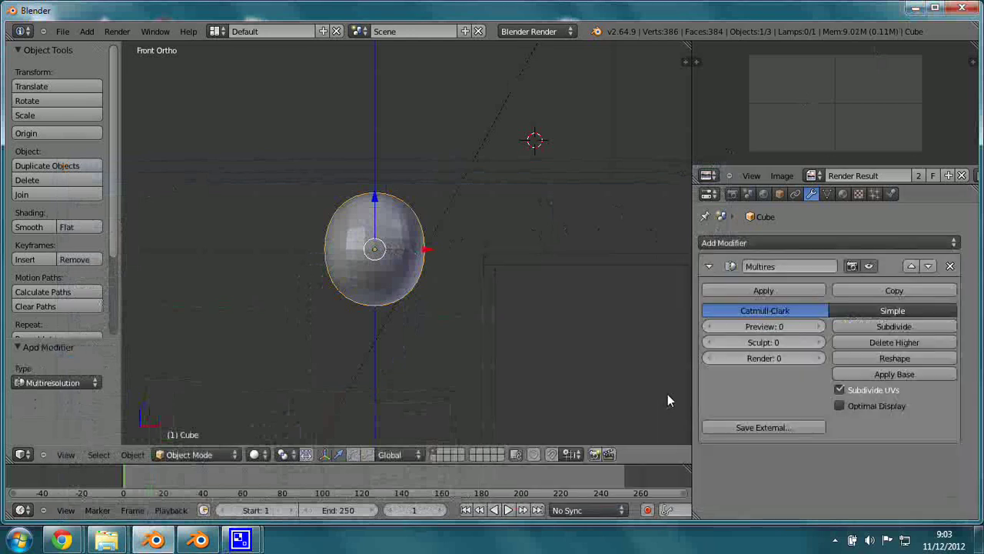
pyautogui.click(883, 329)
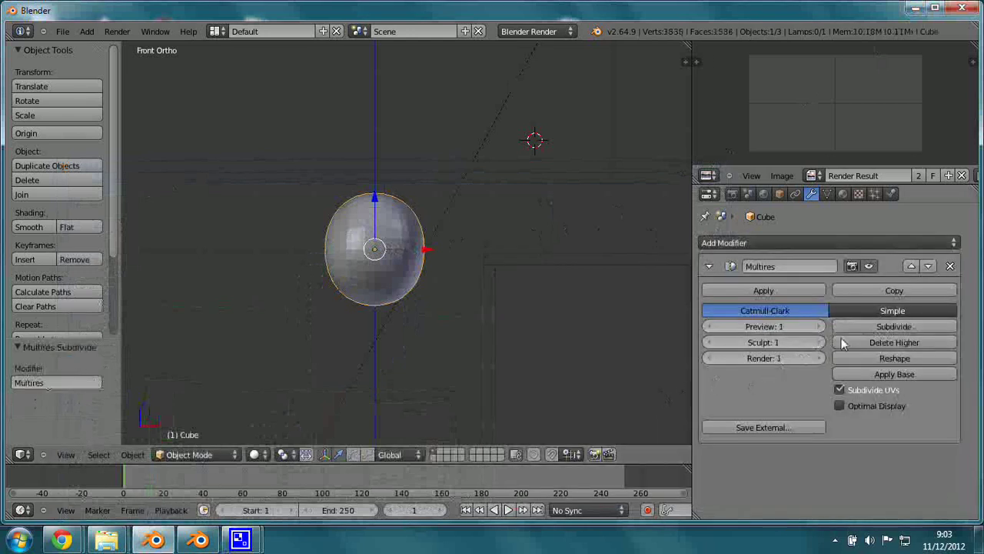
pyautogui.click(914, 328)
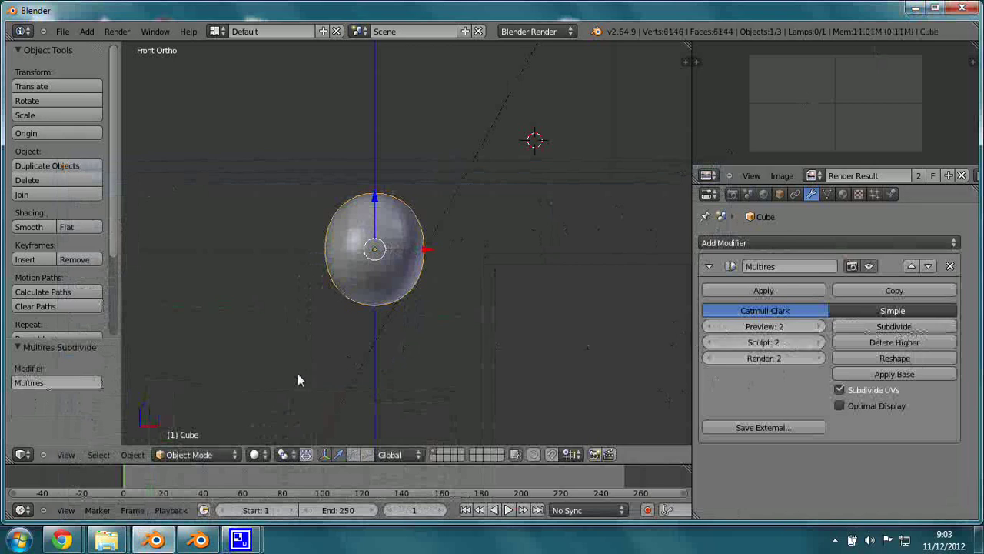
pyautogui.click(198, 454)
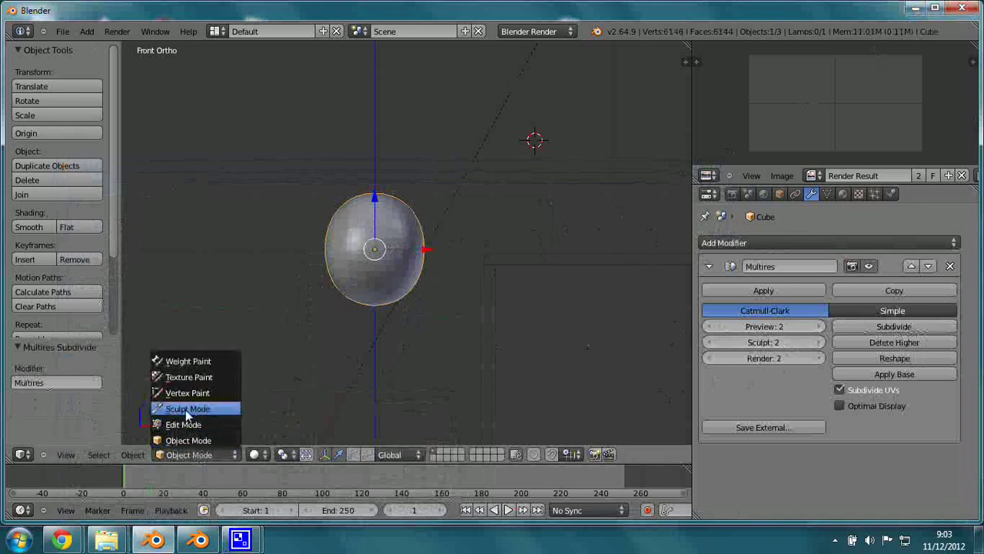
pyautogui.click(187, 412)
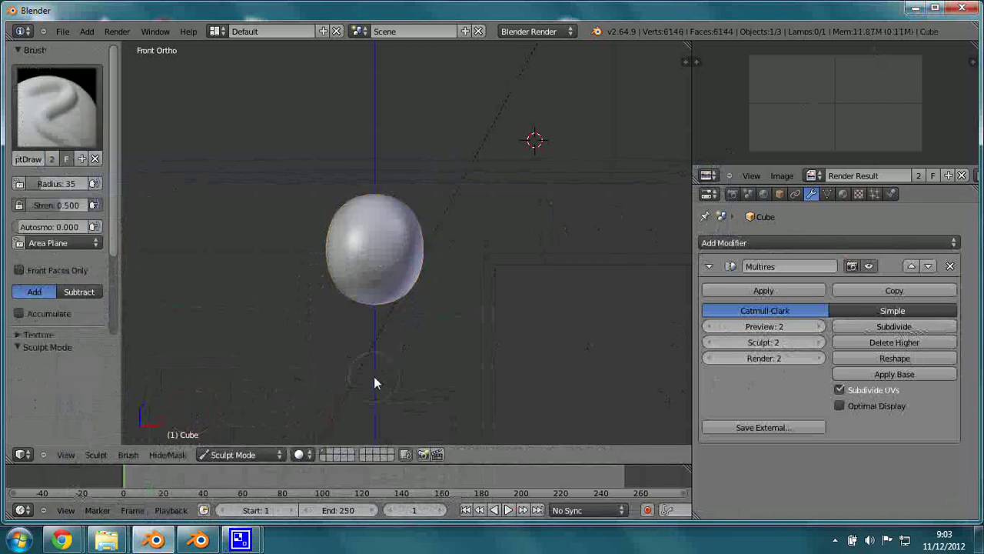
# Expand the brush Texture and Symmetry panels in the tool shelf
pyautogui.scroll(3, 373, 376)
pyautogui.scroll(2, 374, 376)
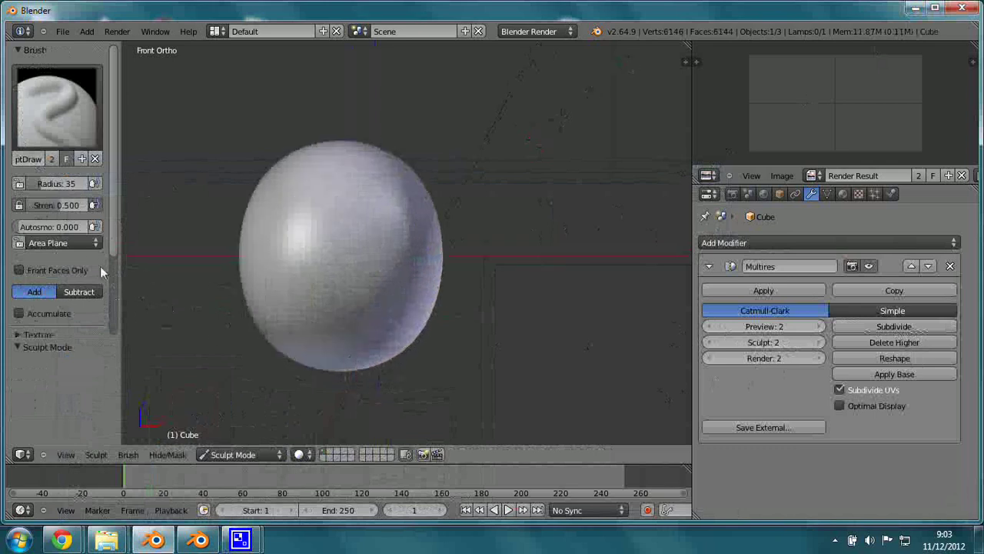
pyautogui.click(77, 336)
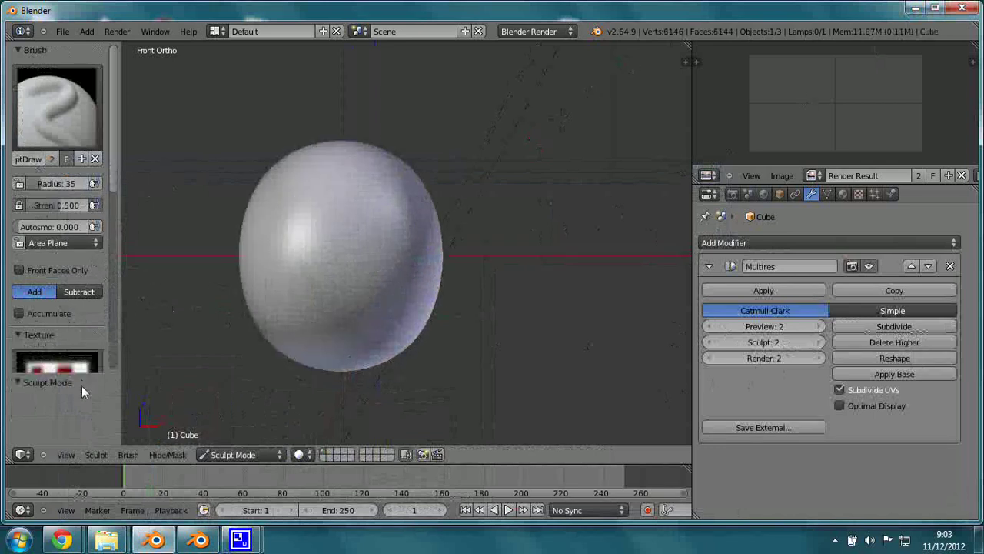
pyautogui.scroll(-2, 93, 331)
pyautogui.scroll(-6, 93, 331)
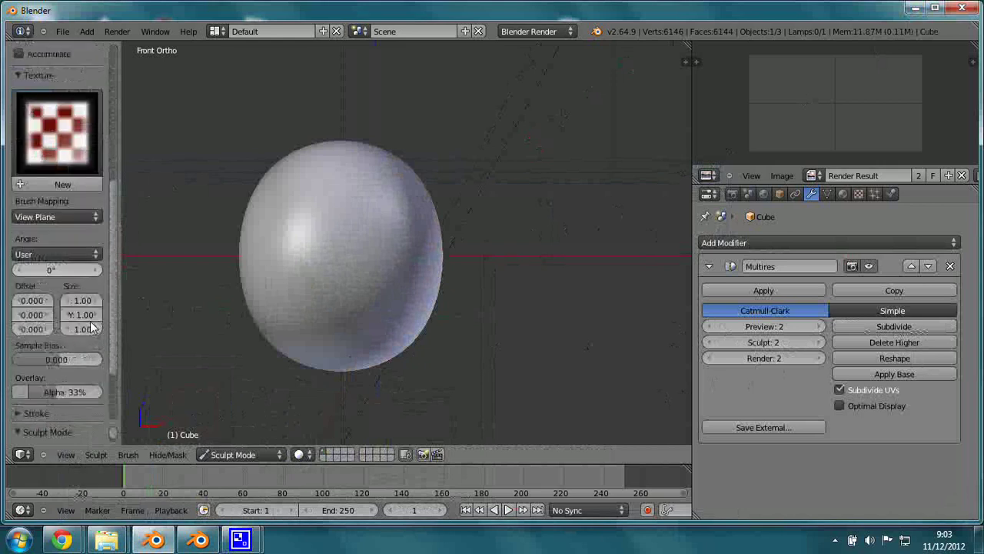
pyautogui.scroll(-3, 91, 326)
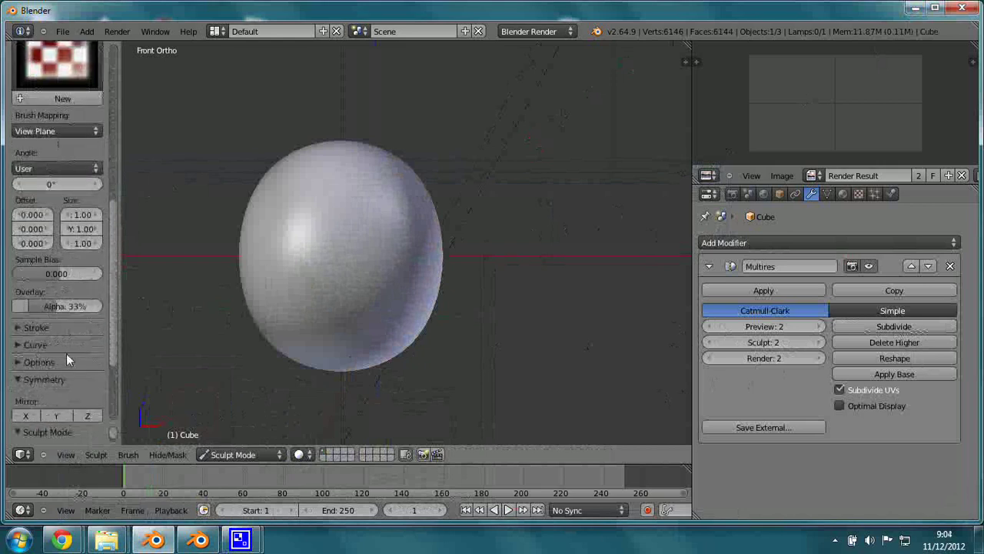
pyautogui.click(44, 379)
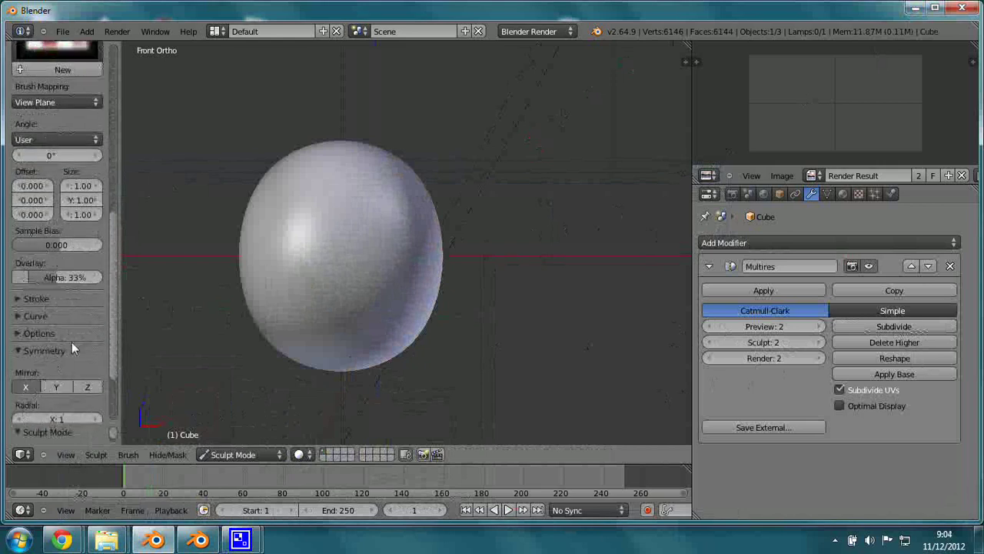
# Scroll through the brush settings and widen the tool shelf panel
pyautogui.scroll(1, 71, 348)
pyautogui.scroll(3, 70, 347)
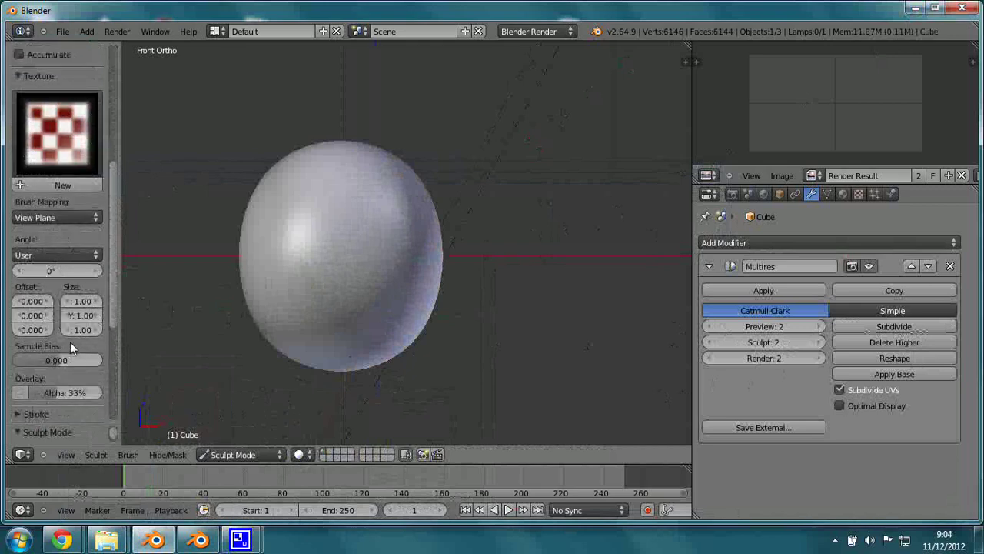
pyautogui.scroll(2, 70, 342)
pyautogui.scroll(2, 72, 340)
pyautogui.scroll(4, 71, 339)
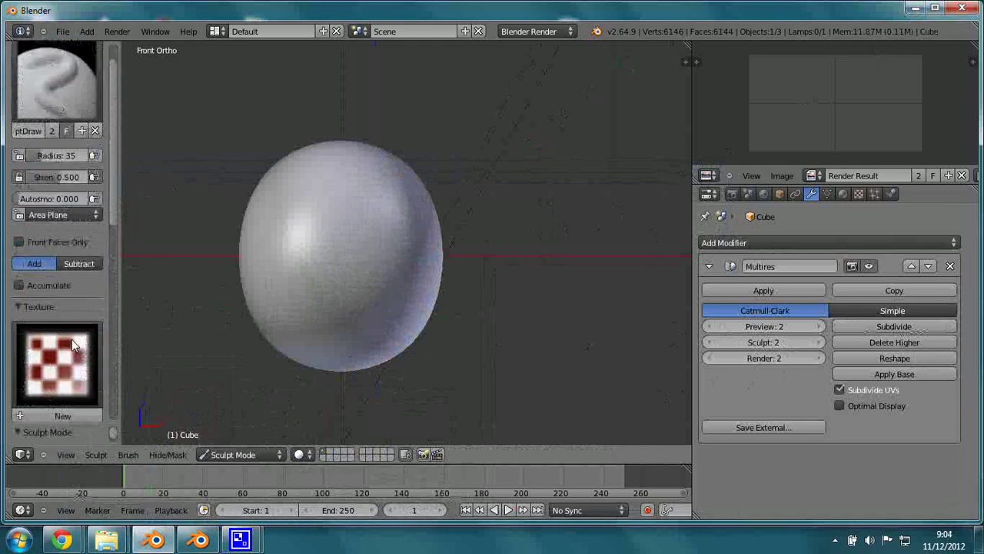
pyautogui.scroll(1, 71, 339)
pyautogui.scroll(-5, 147, 304)
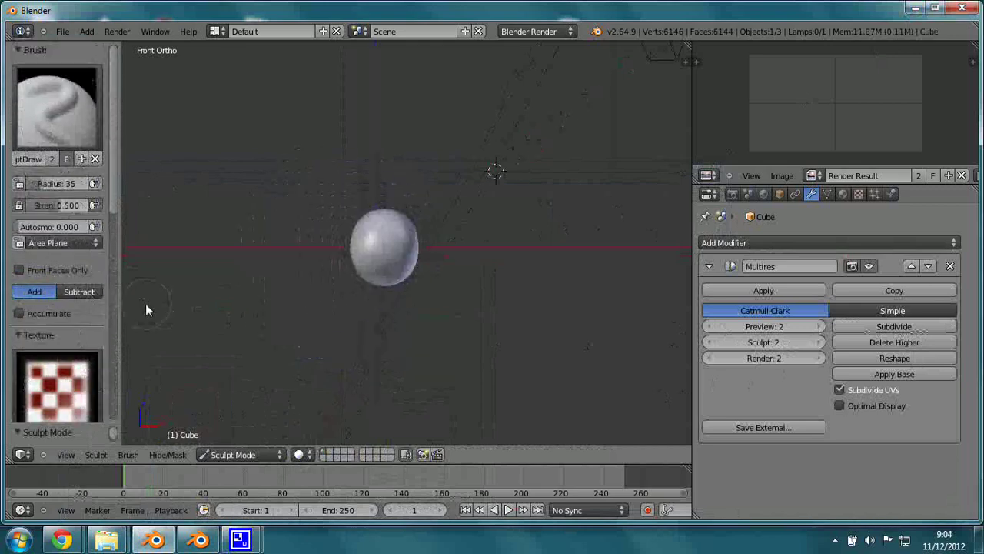
pyautogui.scroll(2, 145, 304)
pyautogui.moveTo(120, 300); pyautogui.dragTo(140, 301)
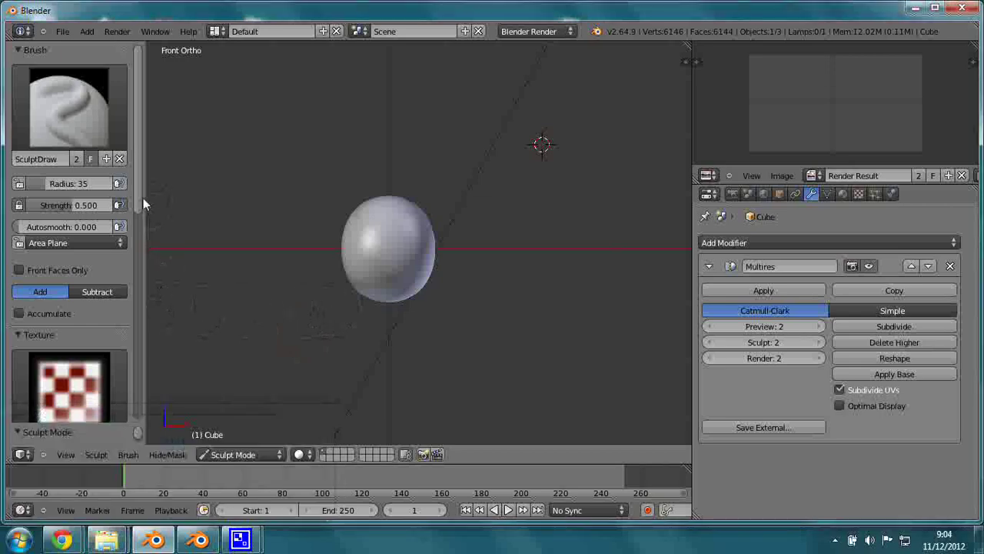
pyautogui.moveTo(143, 197); pyautogui.dragTo(166, 428)
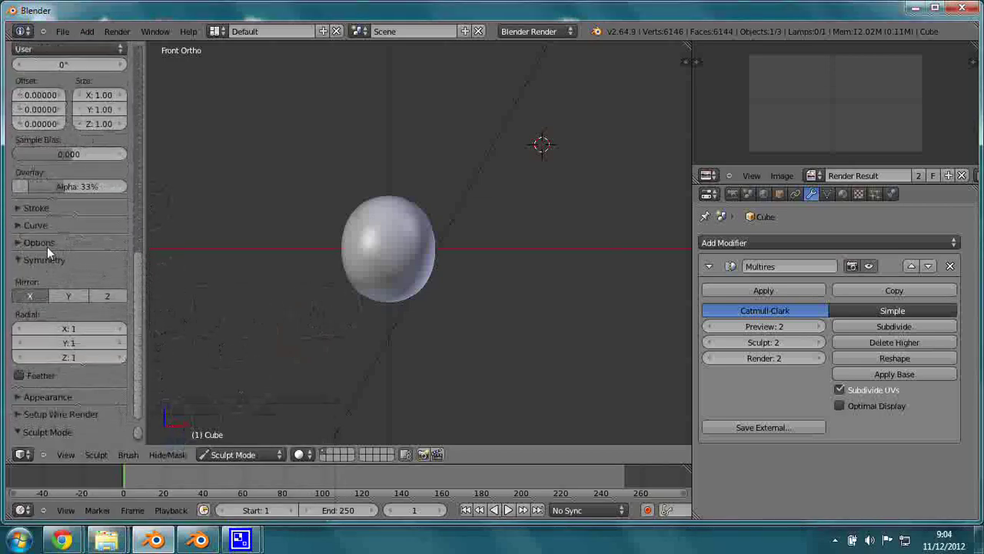
# Enable dynamic topology from the Options panel, turning the sphere into a faceted mesh
pyautogui.click(19, 244)
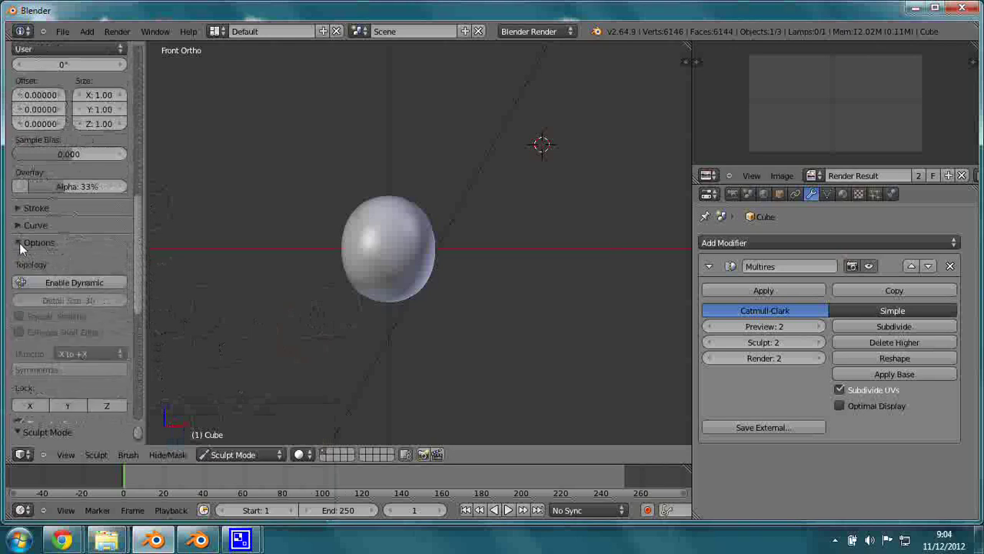
pyautogui.click(76, 282)
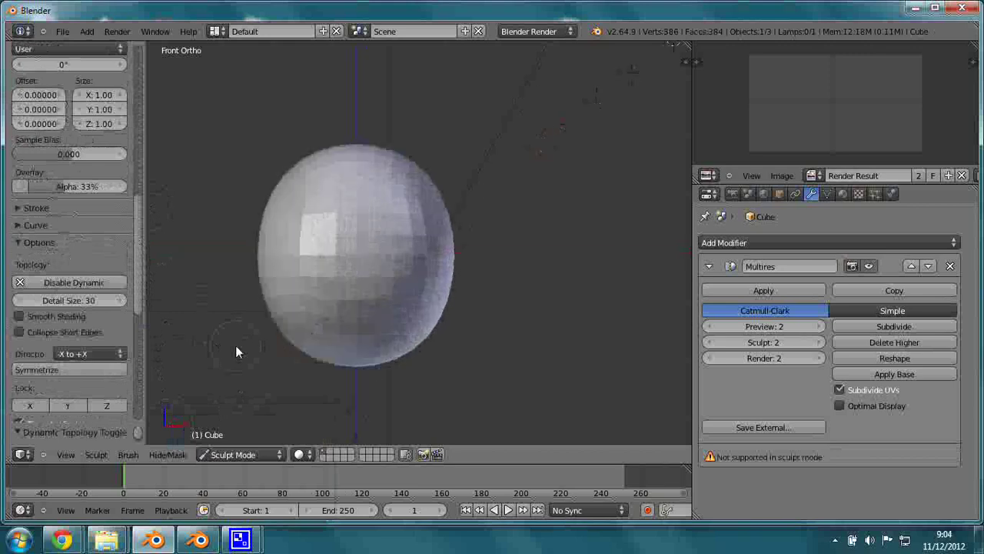
pyautogui.scroll(1, 236, 350)
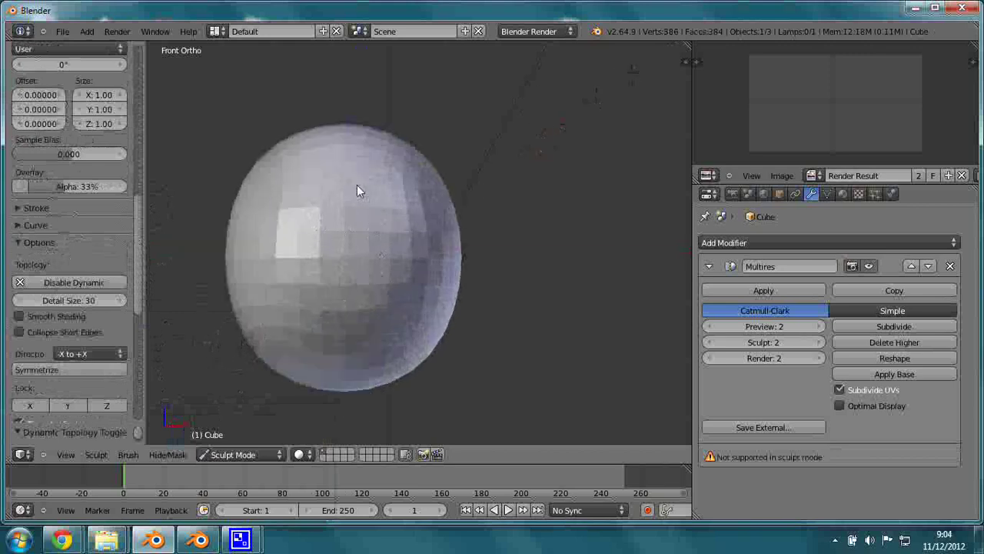
# View the sphere in Right Ortho, centred and zoomed in
pyautogui.moveTo(406, 239)
pyautogui.mouseDown(button='middle')
pyautogui.moveTo(420, 288)
pyautogui.moveTo(394, 290)
pyautogui.mouseUp(button='middle')
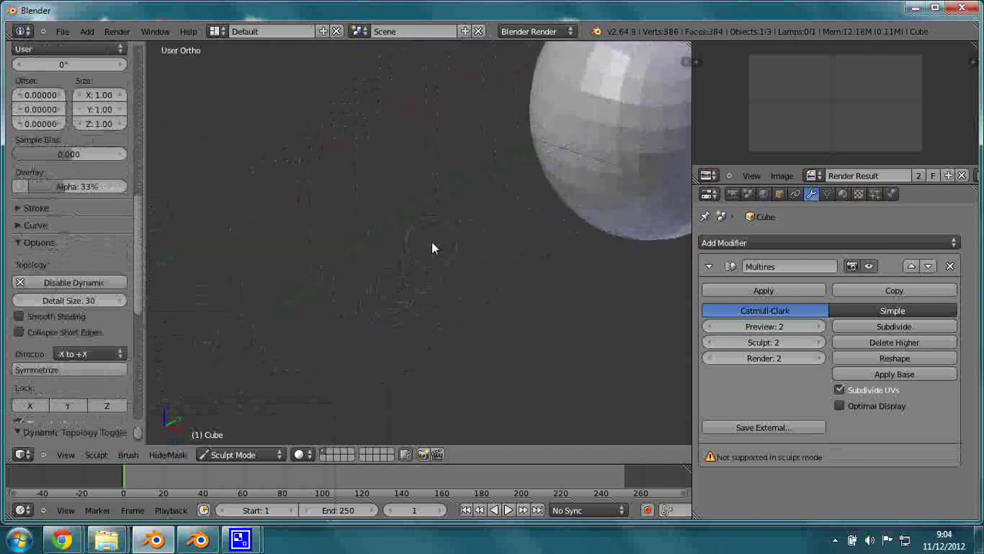
pyautogui.press('KP_3')
pyautogui.keyDown('shift'); pyautogui.moveTo(572, 259); pyautogui.dragTo(293, 259, button='middle'); pyautogui.keyUp('shift')
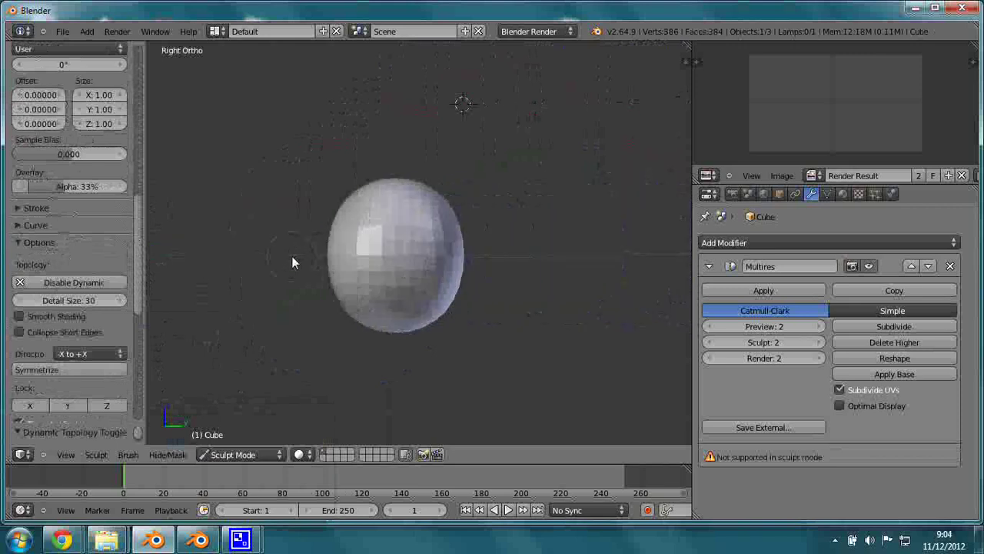
pyautogui.scroll(2, 292, 259)
pyautogui.scroll(2, 352, 259)
pyautogui.scroll(1, 400, 199)
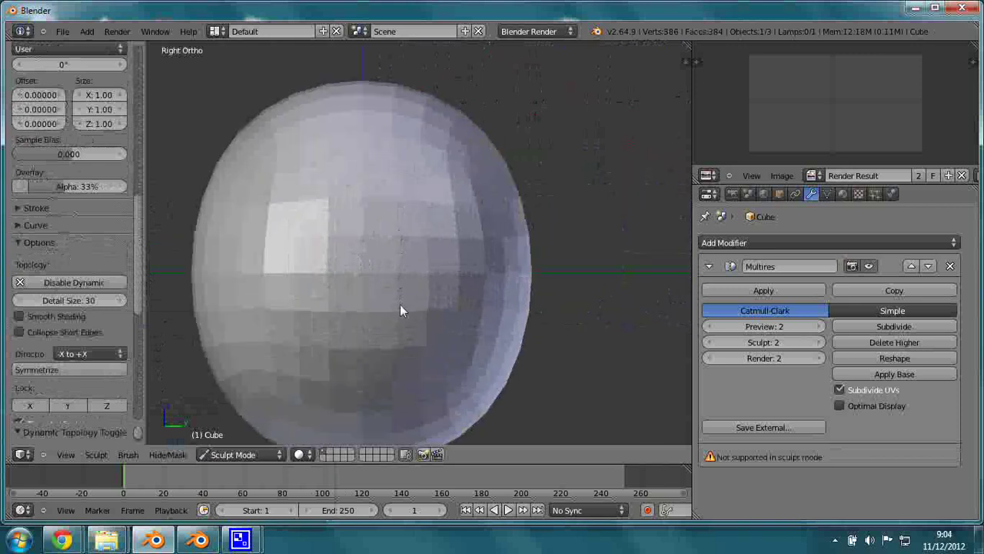
# Sculpt a raised ridge near the top of the sphere
pyautogui.scroll(1, 401, 305)
pyautogui.moveTo(361, 148)
pyautogui.mouseDown()
pyautogui.moveTo(323, 169)
pyautogui.moveTo(396, 173)
pyautogui.moveTo(381, 168)
pyautogui.moveTo(364, 136)
pyautogui.moveTo(329, 154)
pyautogui.moveTo(358, 153)
pyautogui.mouseUp()
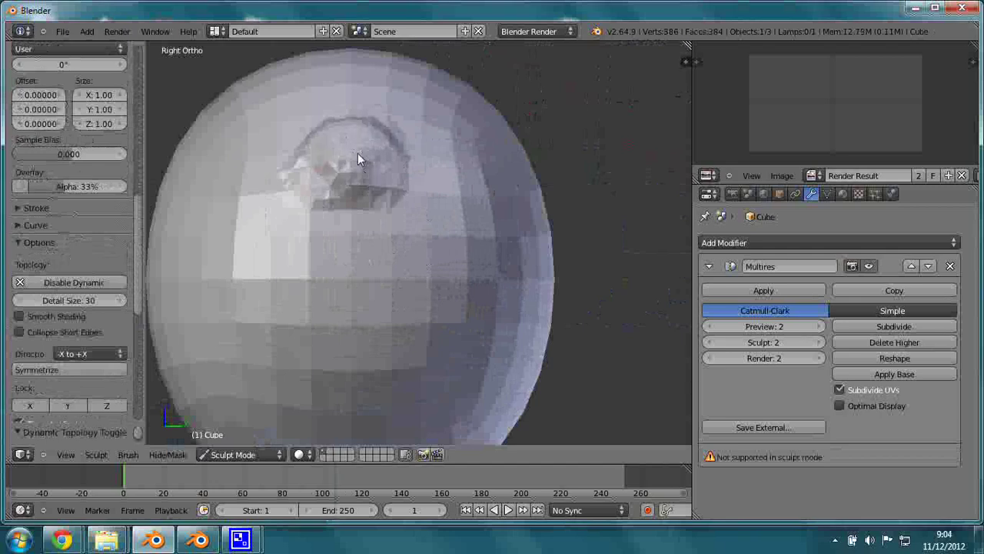
pyautogui.moveTo(358, 153)
pyautogui.mouseDown(button='middle')
pyautogui.moveTo(394, 235)
pyautogui.moveTo(457, 257)
pyautogui.mouseUp(button='middle')
pyautogui.scroll(2, 455, 257)
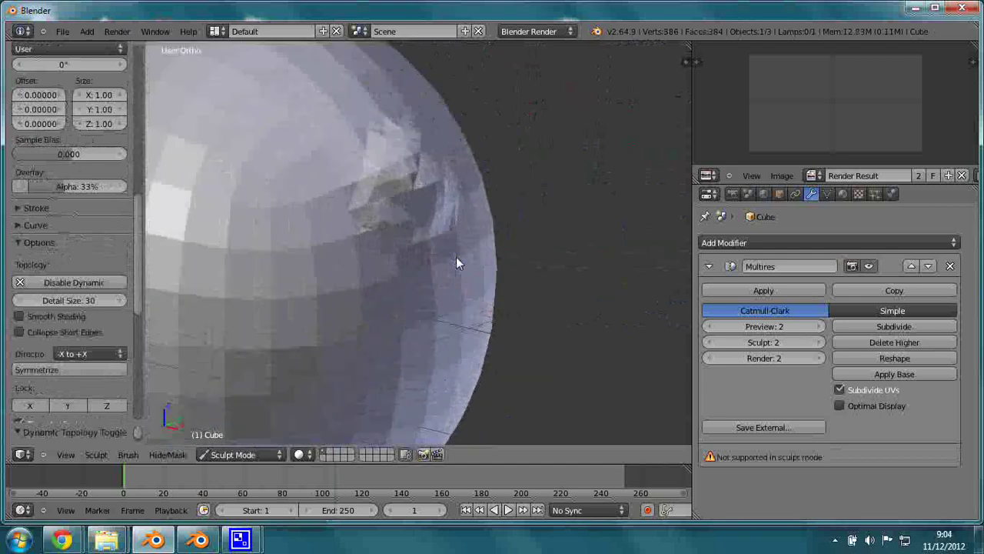
pyautogui.moveTo(439, 201)
pyautogui.mouseDown()
pyautogui.moveTo(433, 166)
pyautogui.moveTo(450, 197)
pyautogui.moveTo(428, 169)
pyautogui.mouseUp()
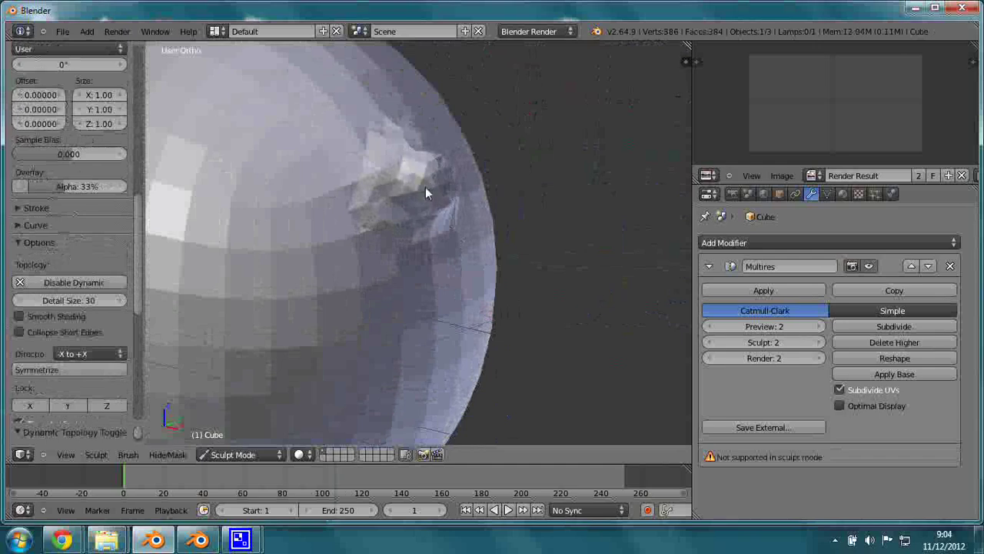
pyautogui.scroll(-3, 446, 201)
# Round the dent into a raised bump, with brush strength raised to 0.578
pyautogui.moveTo(452, 216)
pyautogui.mouseDown(button='middle')
pyautogui.moveTo(365, 235)
pyautogui.moveTo(351, 203)
pyautogui.mouseUp(button='middle')
pyautogui.moveTo(351, 198)
pyautogui.mouseDown()
pyautogui.moveTo(360, 221)
pyautogui.moveTo(342, 218)
pyautogui.moveTo(379, 215)
pyautogui.moveTo(378, 191)
pyautogui.mouseUp()
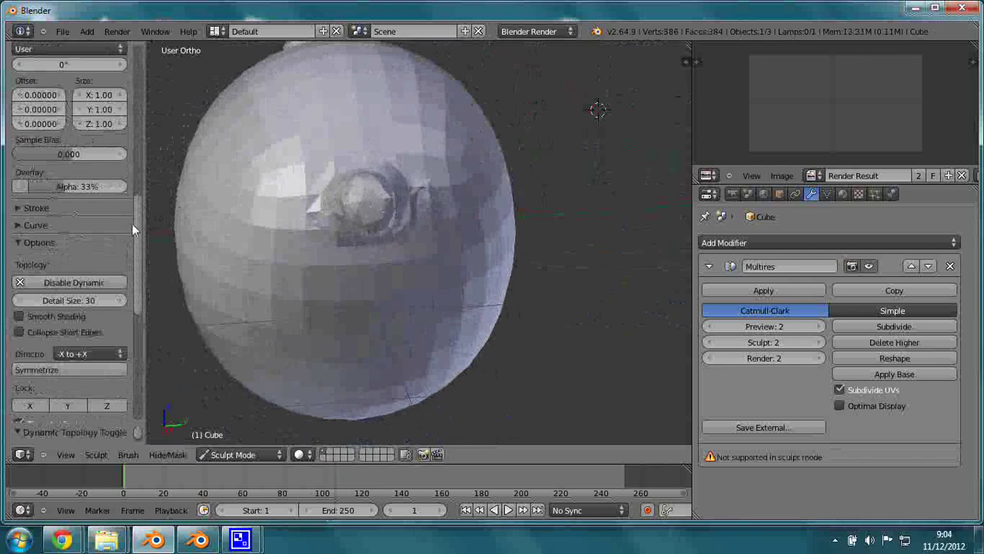
pyautogui.moveTo(132, 224)
pyautogui.mouseDown()
pyautogui.moveTo(168, 164)
pyautogui.moveTo(150, 116)
pyautogui.mouseUp()
pyautogui.moveTo(77, 206); pyautogui.dragTo(81, 209)
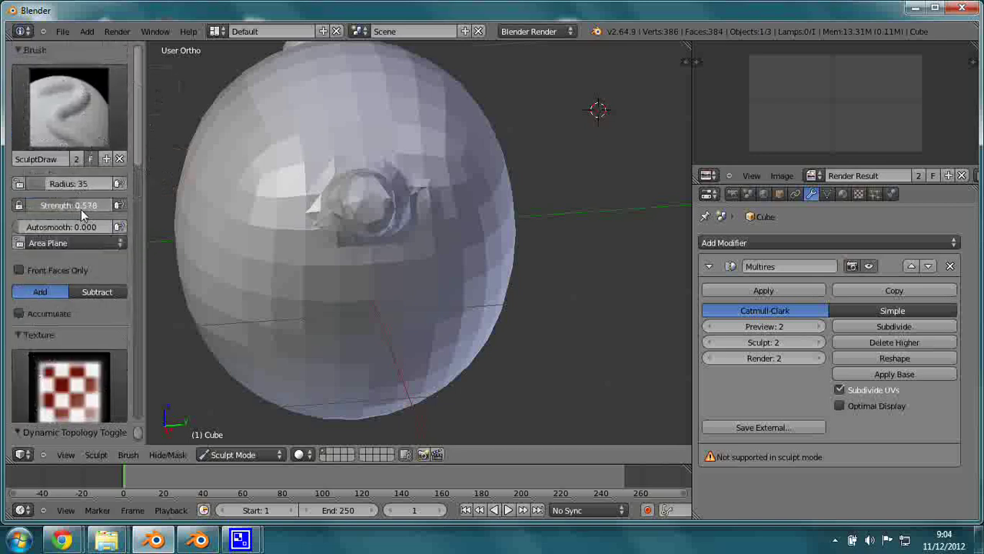
pyautogui.moveTo(381, 194)
pyautogui.mouseDown()
pyautogui.moveTo(385, 206)
pyautogui.moveTo(370, 196)
pyautogui.mouseUp()
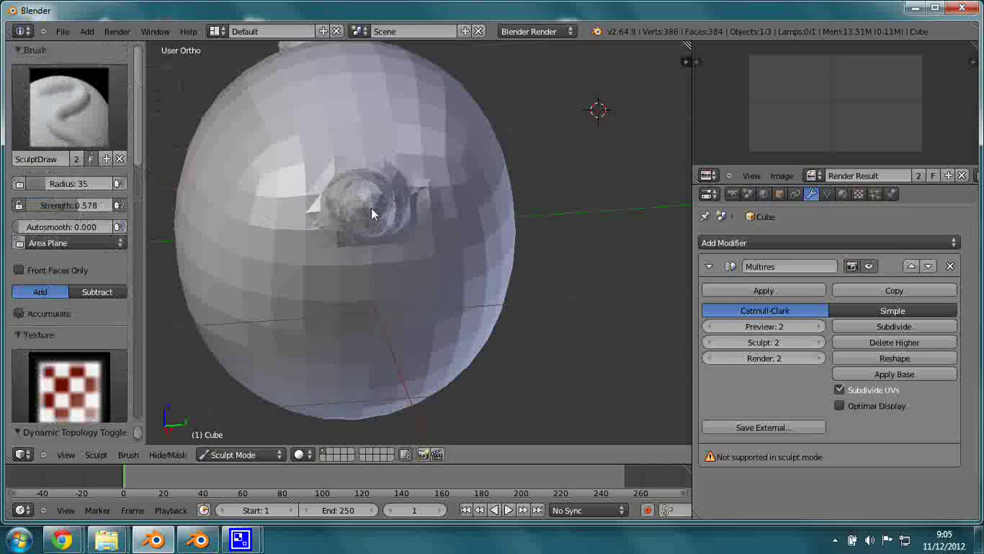
pyautogui.moveTo(380, 225)
pyautogui.mouseDown(button='middle')
pyautogui.moveTo(475, 198)
pyautogui.moveTo(483, 167)
pyautogui.moveTo(461, 215)
pyautogui.moveTo(386, 215)
pyautogui.mouseUp(button='middle')
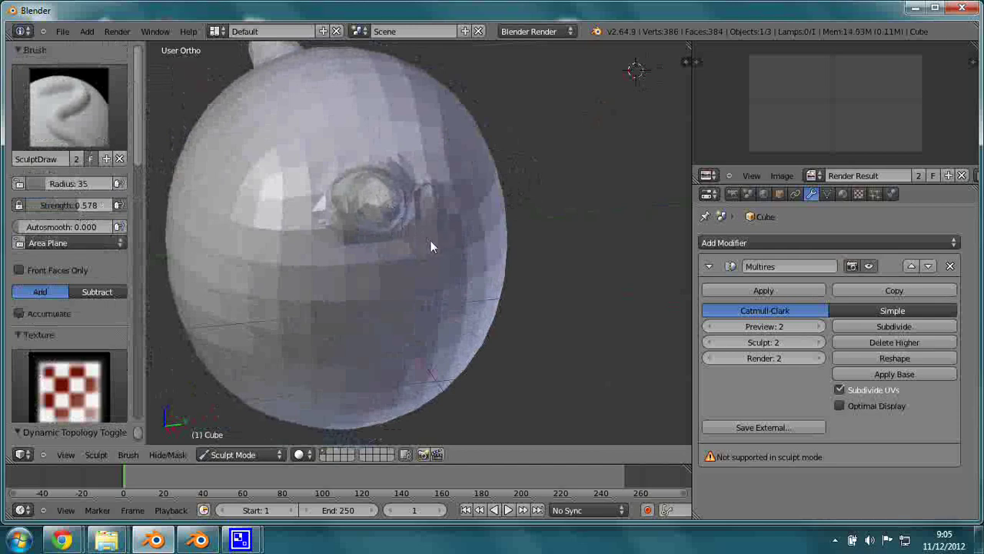
pyautogui.moveTo(429, 242); pyautogui.dragTo(513, 208, button='middle')
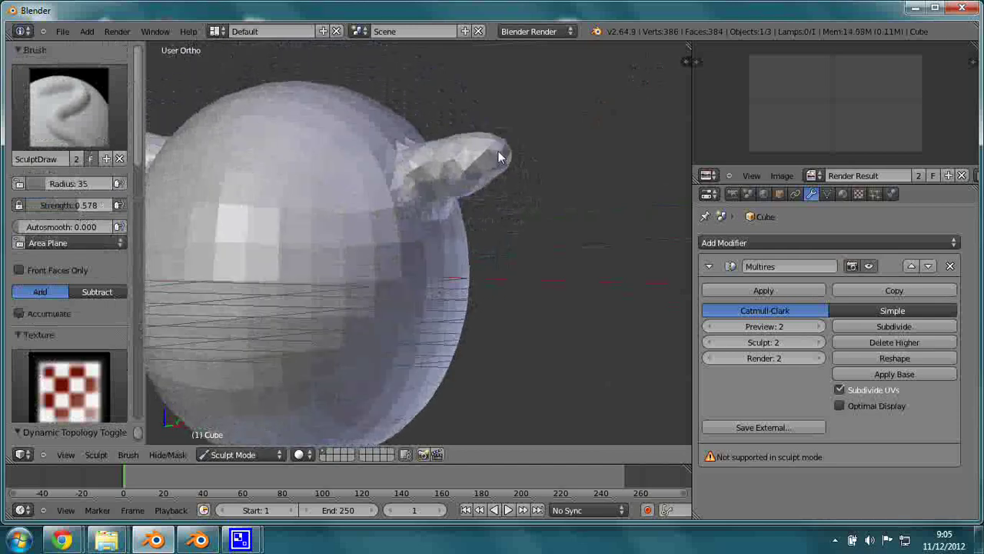
# Turn on wireframe display and put the sphere in Edit Mode to show its 2,086 triangles
pyautogui.click(780, 194)
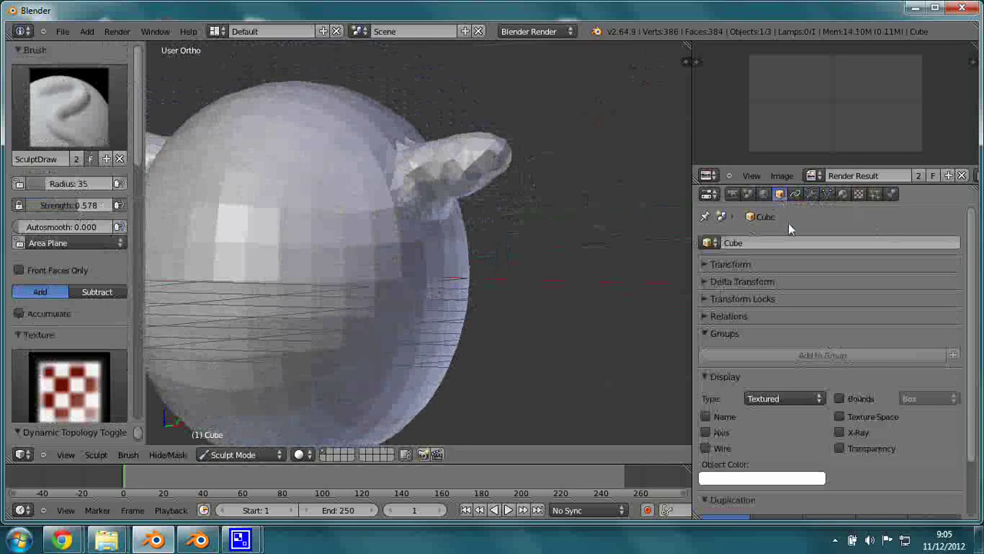
pyautogui.click(713, 447)
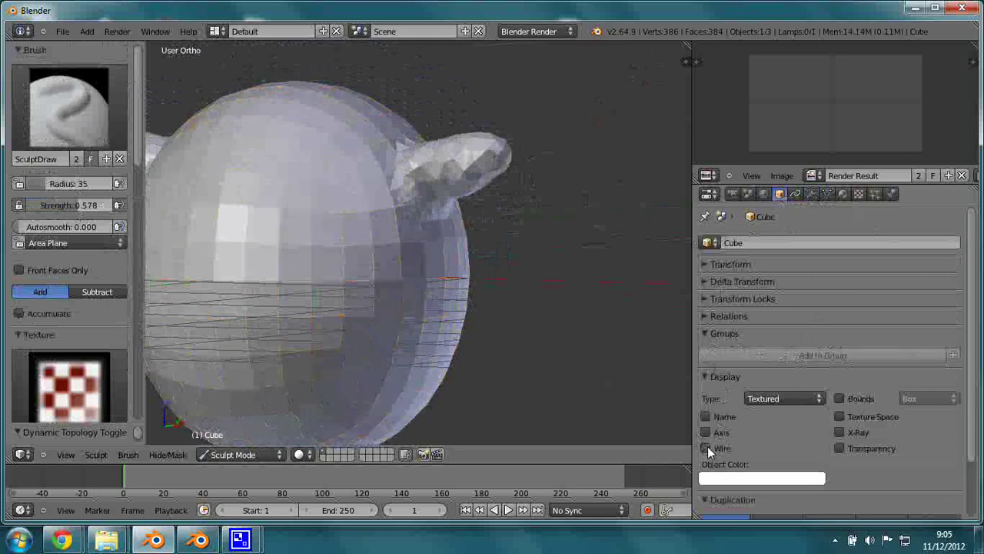
pyautogui.click(240, 453)
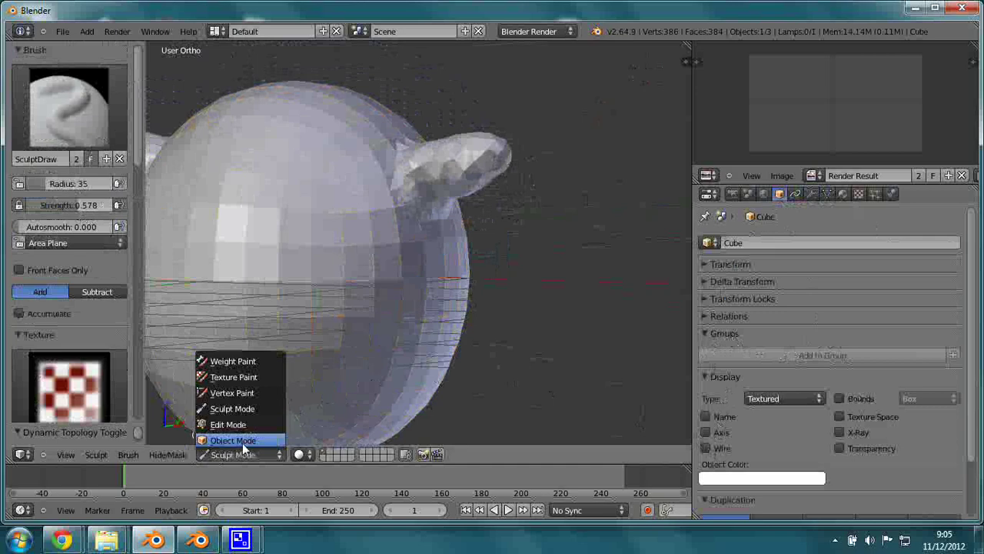
pyautogui.click(244, 445)
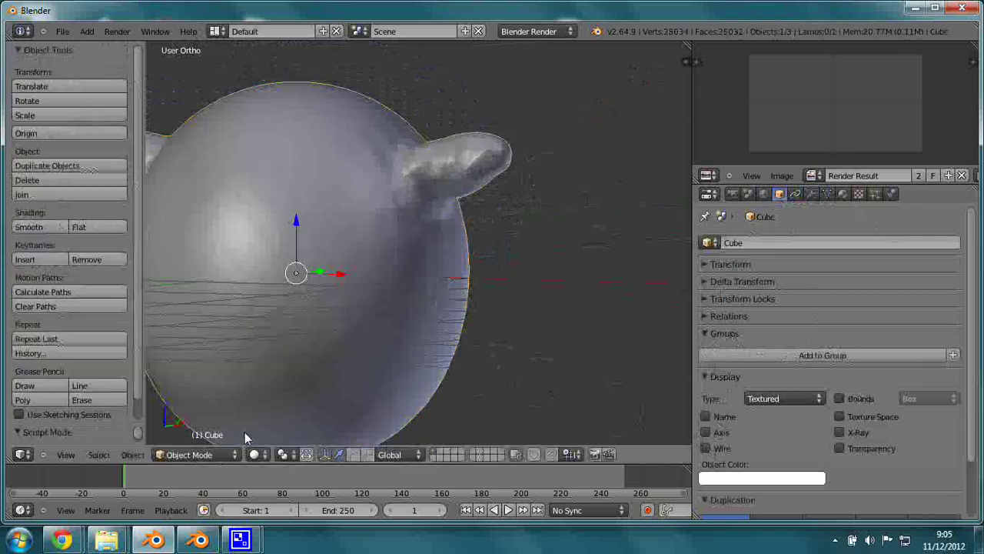
pyautogui.click(192, 454)
pyautogui.click(198, 426)
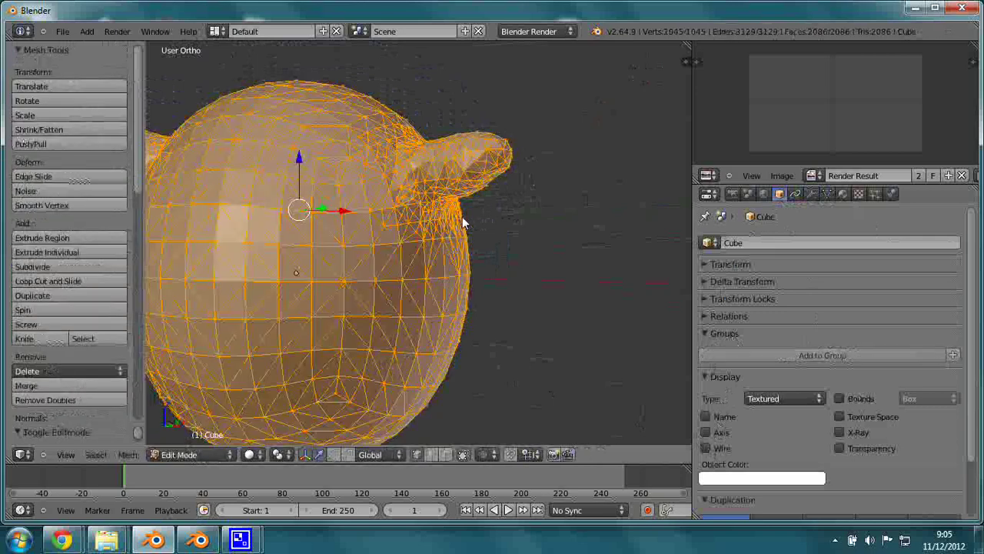
pyautogui.moveTo(462, 216); pyautogui.dragTo(530, 212, button='middle')
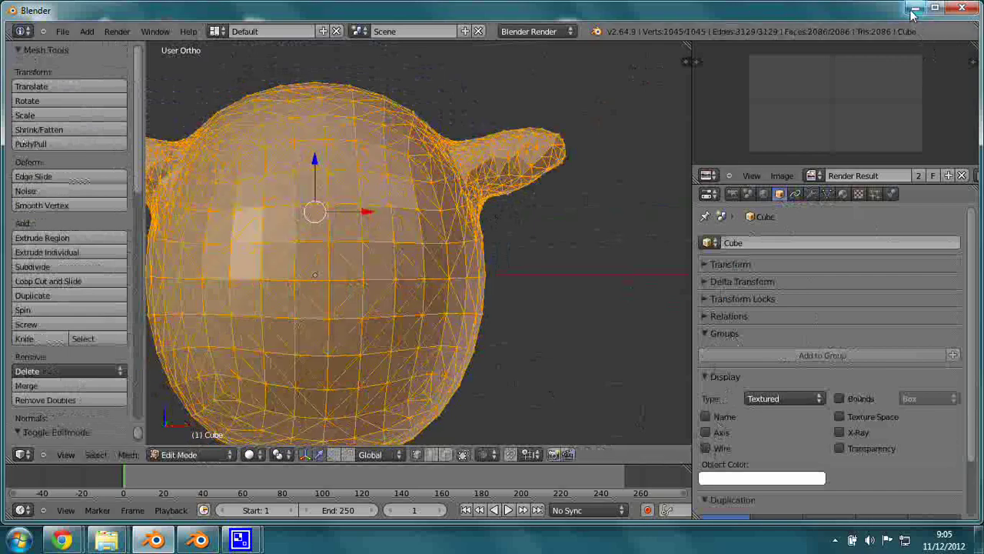
# In the other Blender window, return the head to Object Mode and apply its Multires modifier
pyautogui.click(198, 541)
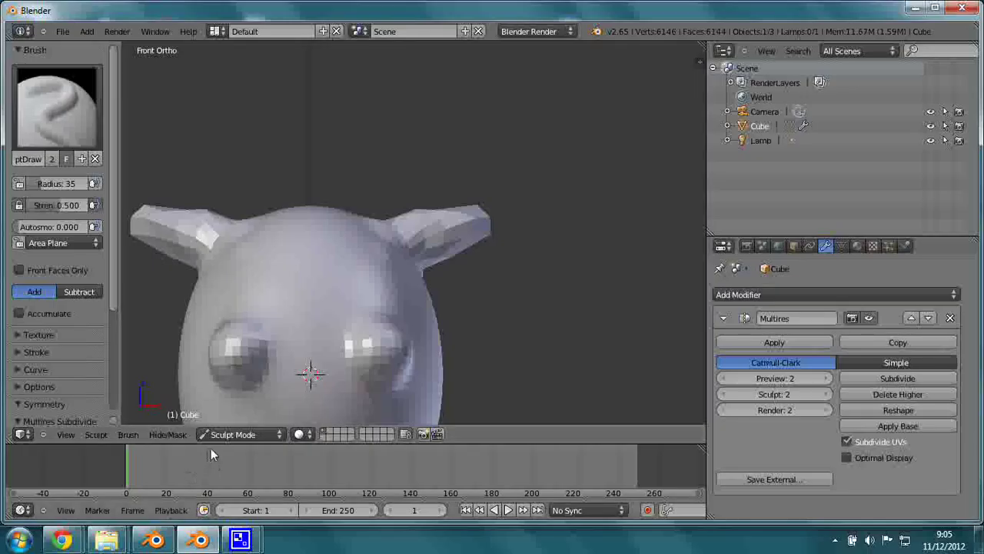
pyautogui.click(223, 435)
pyautogui.click(229, 405)
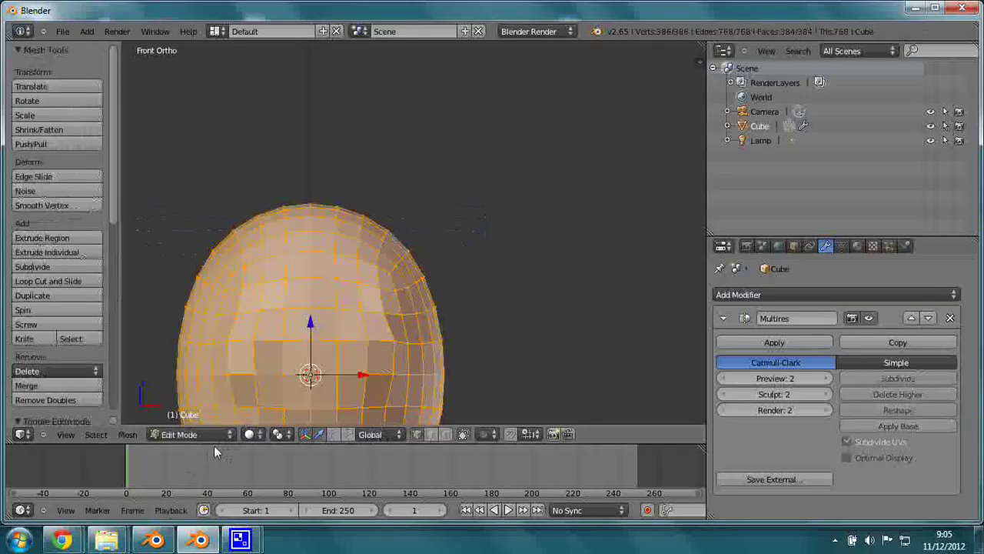
pyautogui.click(196, 434)
pyautogui.click(192, 420)
pyautogui.scroll(-4, 220, 409)
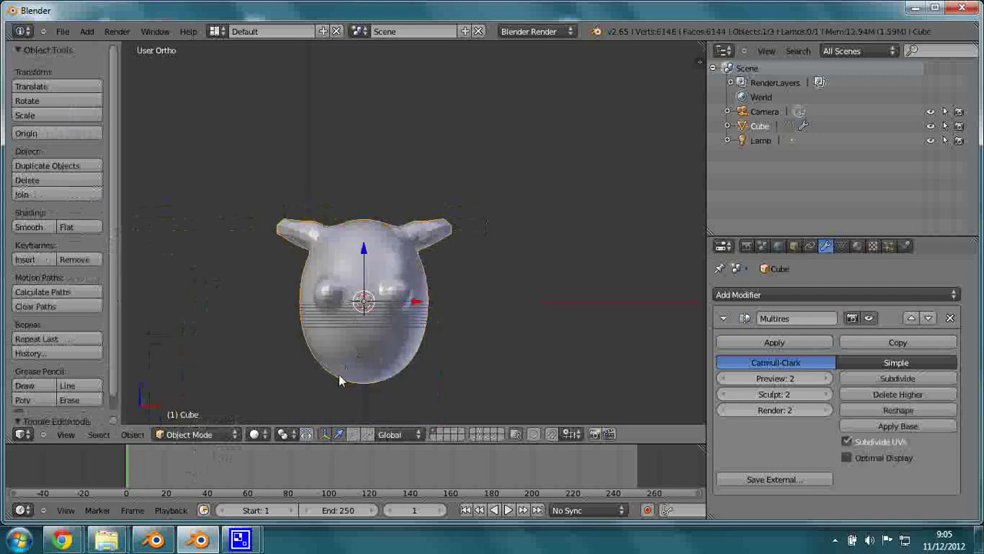
pyautogui.moveTo(340, 378); pyautogui.dragTo(359, 375, button='middle')
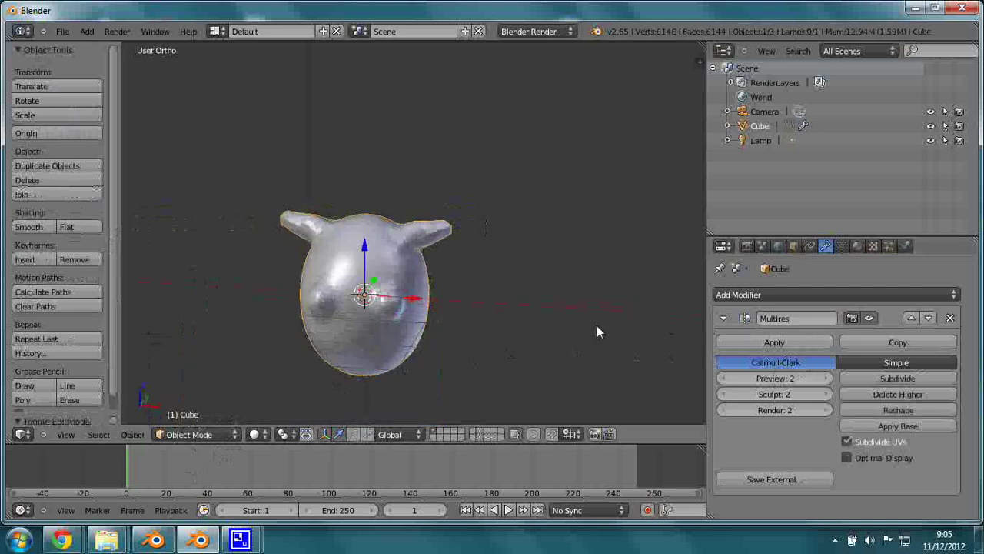
pyautogui.scroll(4, 554, 327)
pyautogui.click(793, 343)
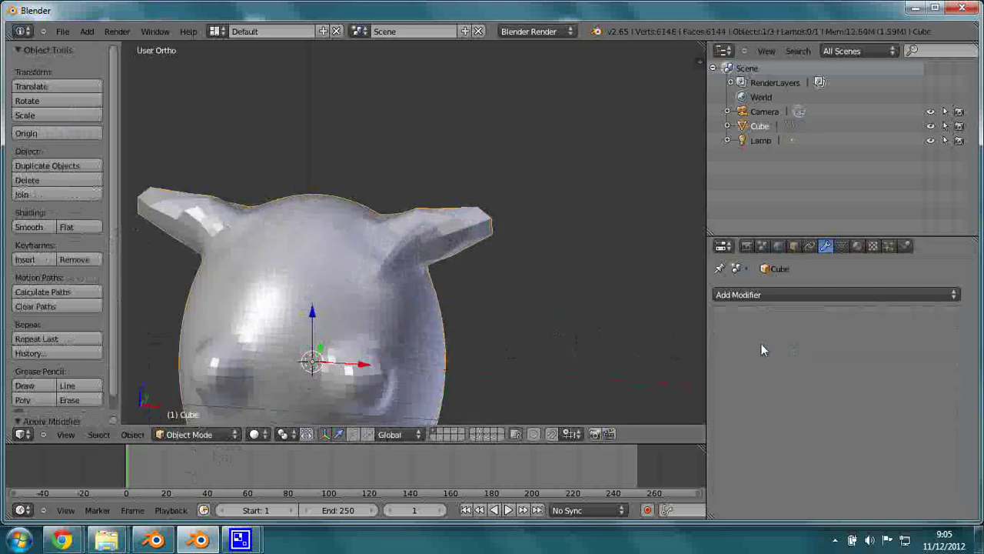
# Enter Edit Mode and orbit around the 6,144-face quad mesh to inspect it
pyautogui.click(205, 433)
pyautogui.click(193, 404)
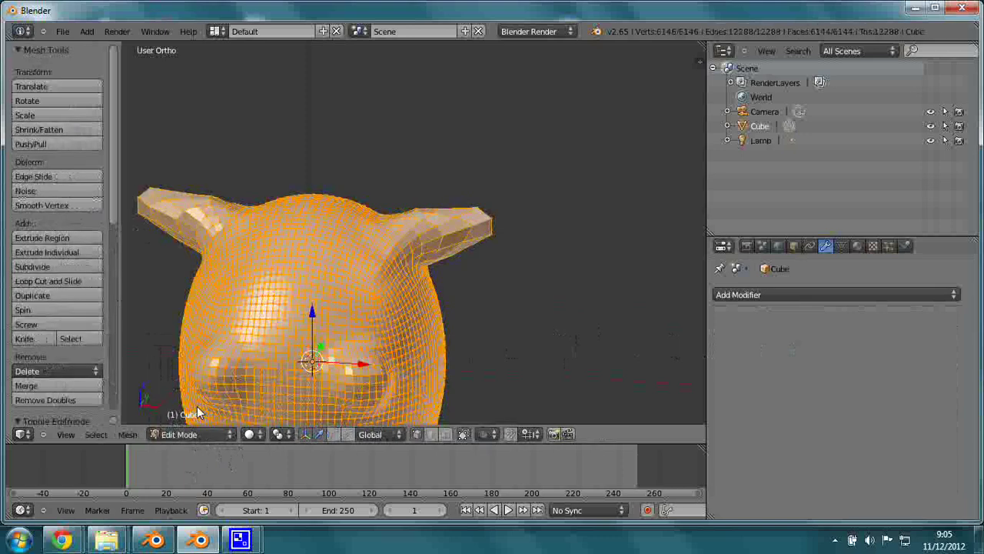
pyautogui.scroll(2, 511, 340)
pyautogui.moveTo(498, 314)
pyautogui.mouseDown(button='middle')
pyautogui.moveTo(369, 209)
pyautogui.moveTo(377, 215)
pyautogui.mouseUp(button='middle')
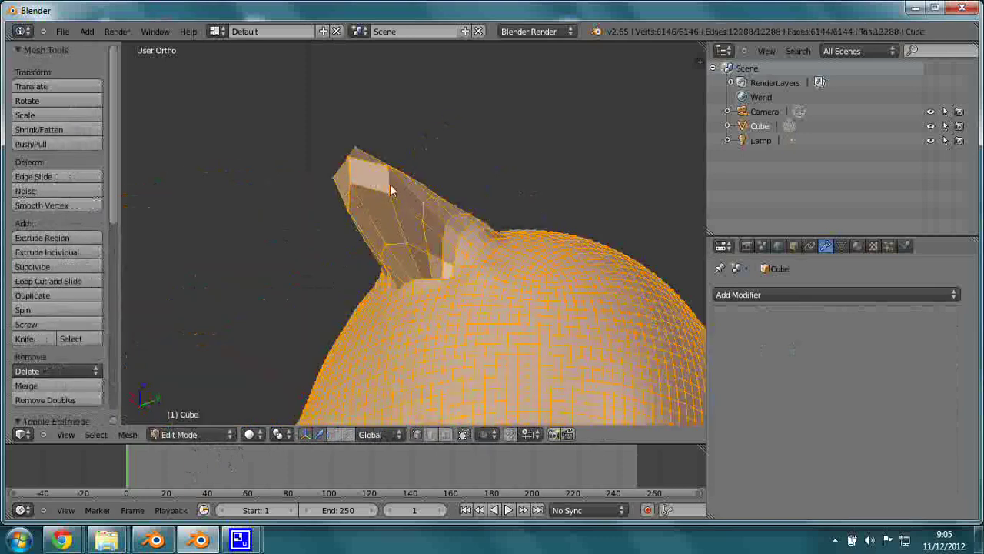
pyautogui.moveTo(393, 252); pyautogui.dragTo(513, 194, button='middle')
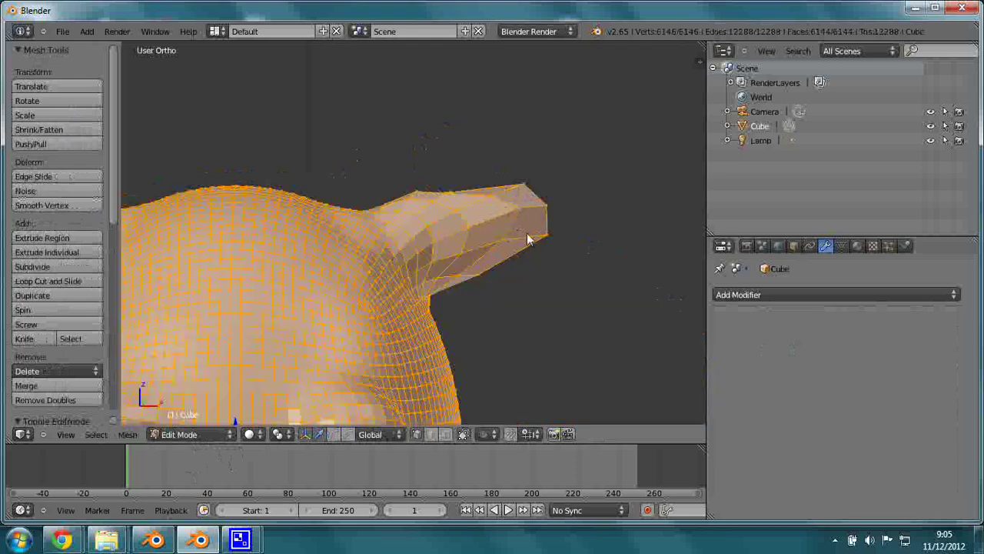
pyautogui.moveTo(527, 234); pyautogui.dragTo(399, 346, button='middle')
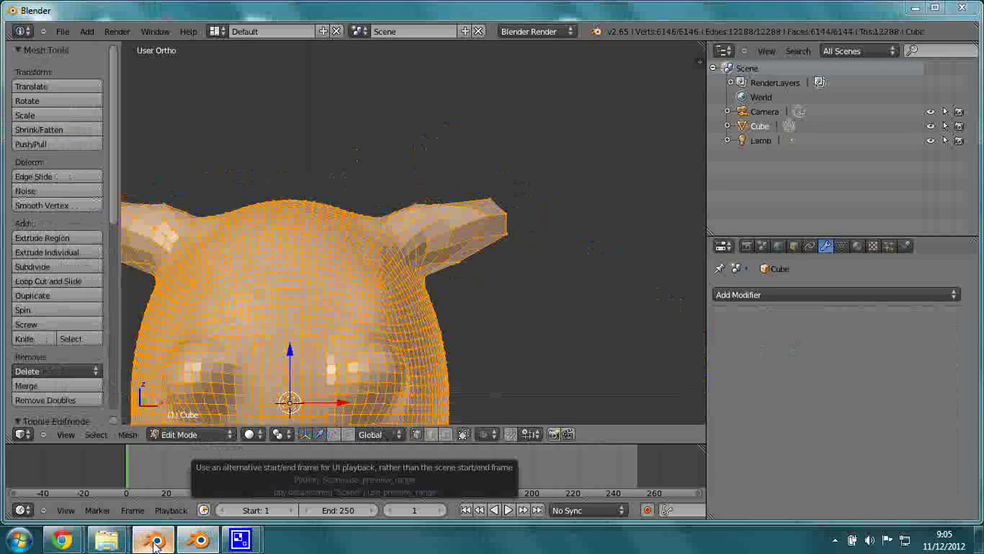
# In the 2.64 window, collapse the Multires panel and add a Triangulate modifier beneath it
pyautogui.click(154, 542)
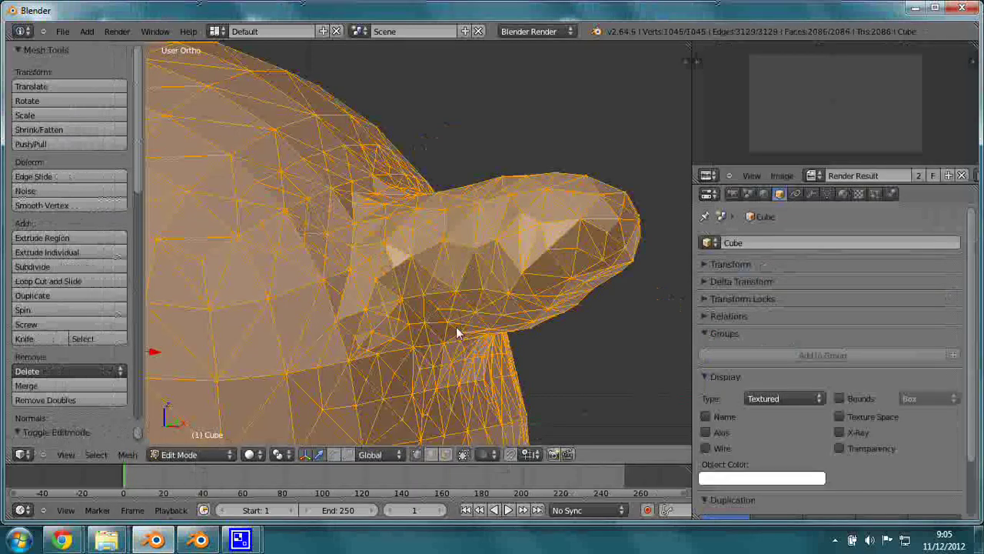
pyautogui.scroll(-2, 469, 327)
pyautogui.moveTo(504, 321); pyautogui.dragTo(523, 312, button='middle')
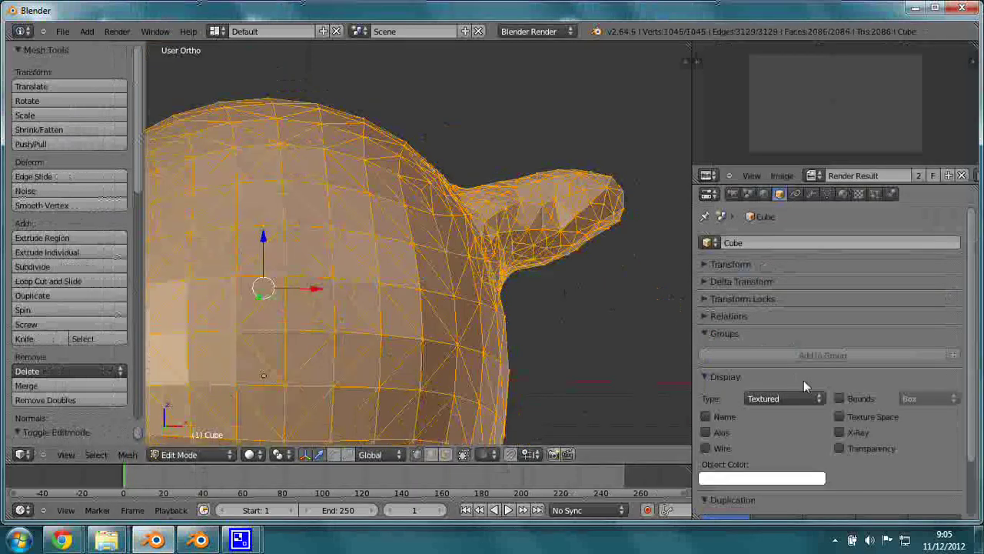
pyautogui.click(811, 194)
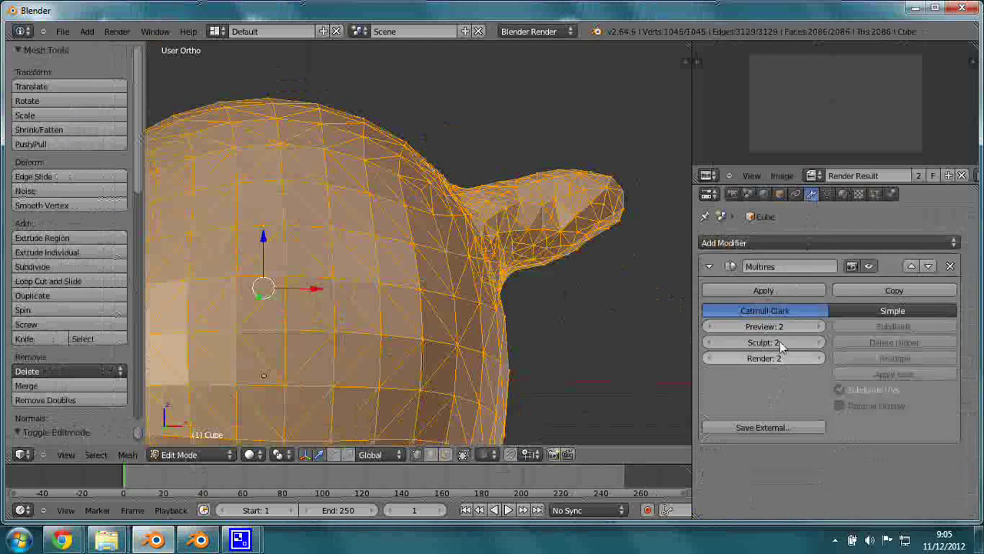
pyautogui.click(708, 266)
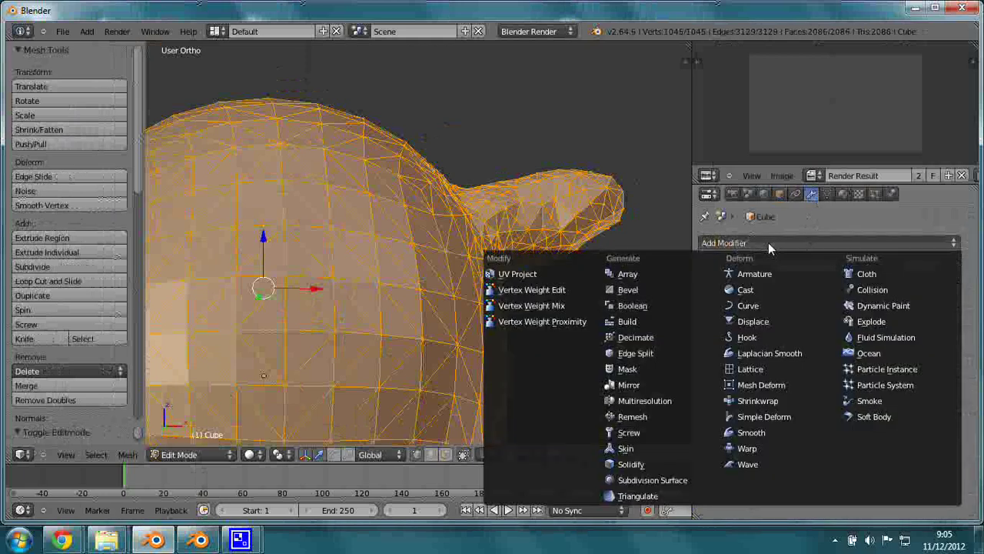
pyautogui.click(643, 496)
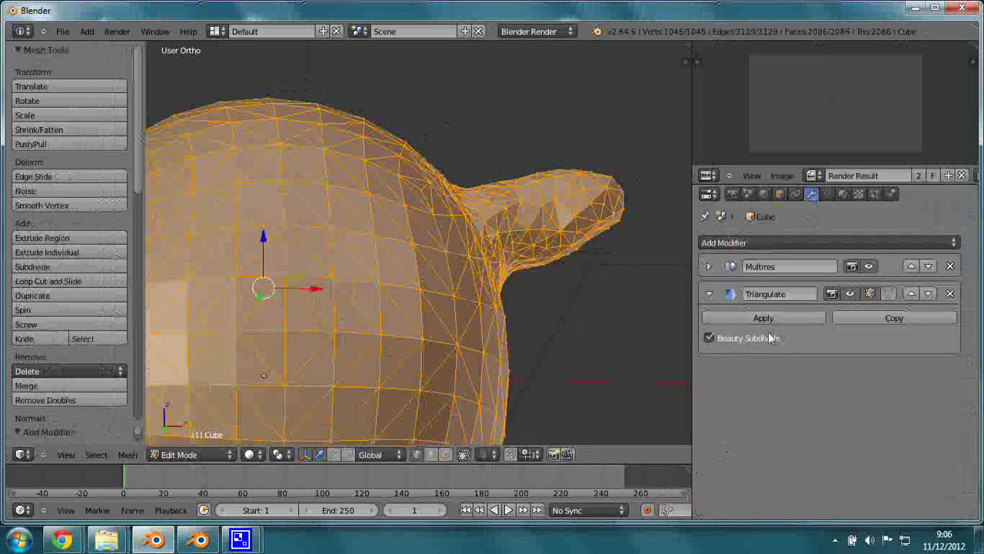
# Delete the Triangulate and Multires modifiers from the triangle head
pyautogui.click(712, 296)
pyautogui.click(951, 293)
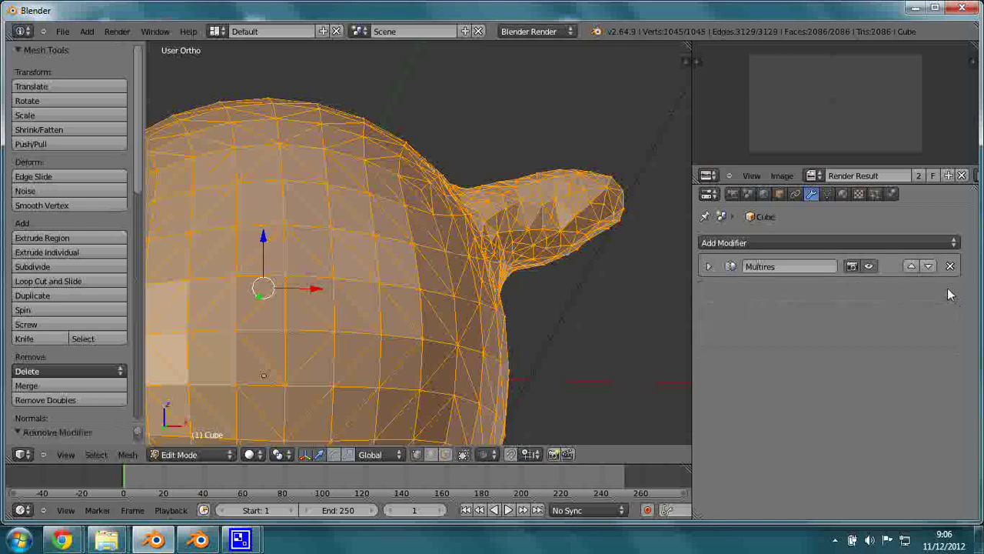
pyautogui.click(950, 266)
pyautogui.scroll(-2, 656, 352)
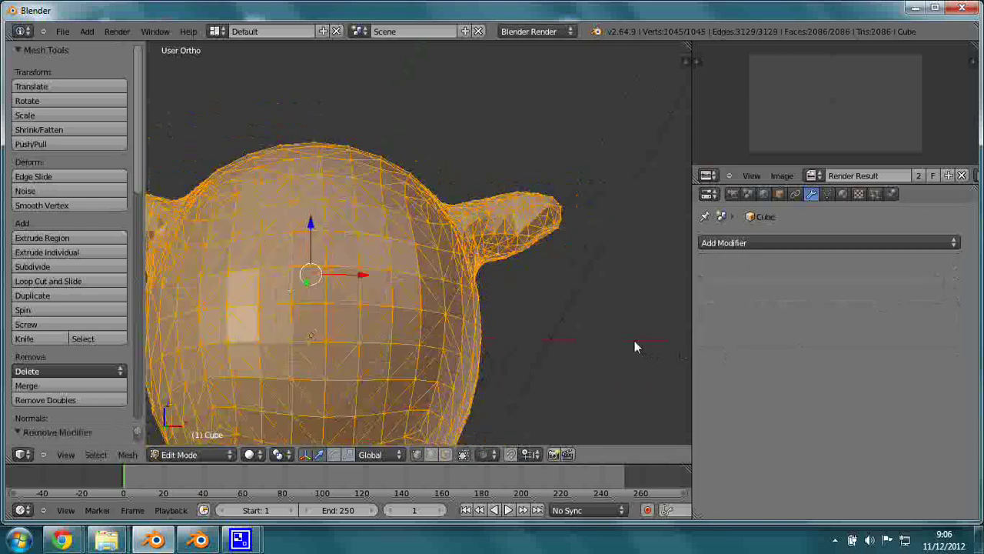
pyautogui.scroll(4, 615, 350)
pyautogui.scroll(-3, 526, 384)
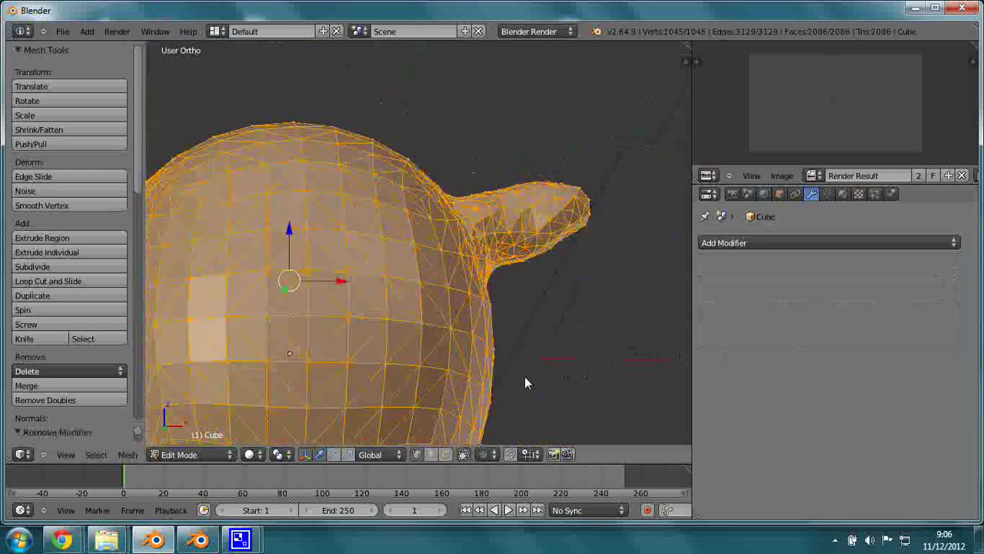
# Convert the head's triangles to quads (1,296 faces), then switch to the 6,146-vertex quad head
pyautogui.hotkey('alt', 'j')
pyautogui.press('KP_4')
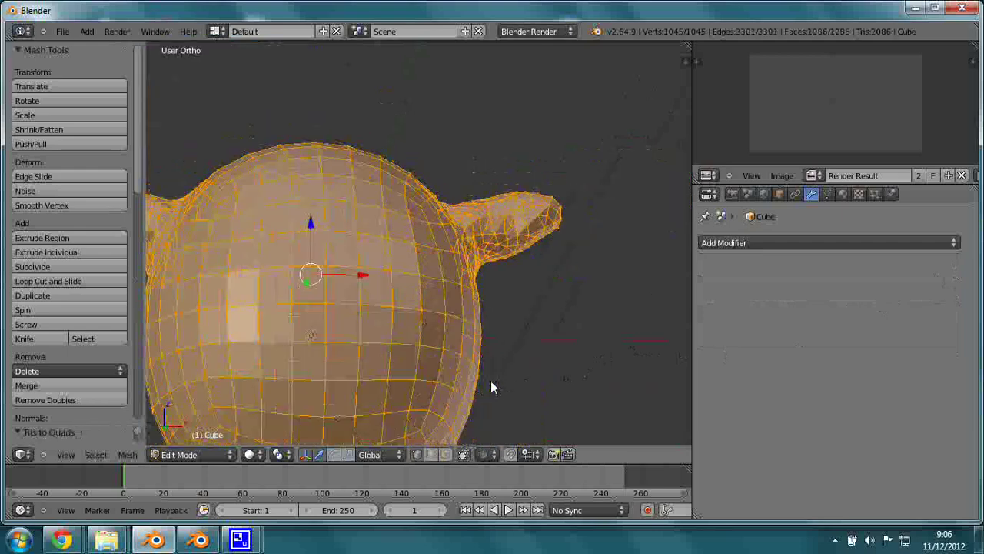
pyautogui.moveTo(490, 380); pyautogui.dragTo(458, 390, button='middle')
pyautogui.scroll(5, 457, 393)
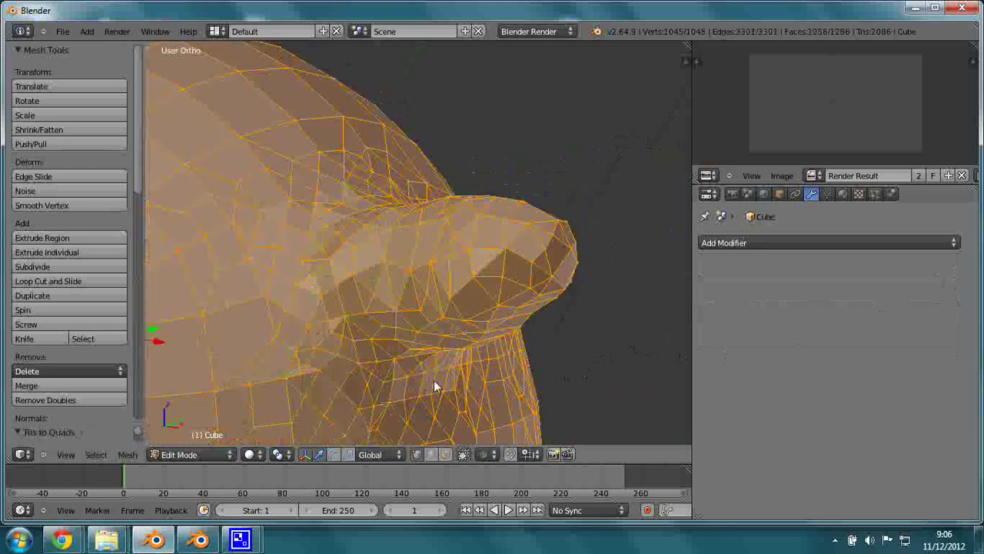
pyautogui.scroll(2, 434, 388)
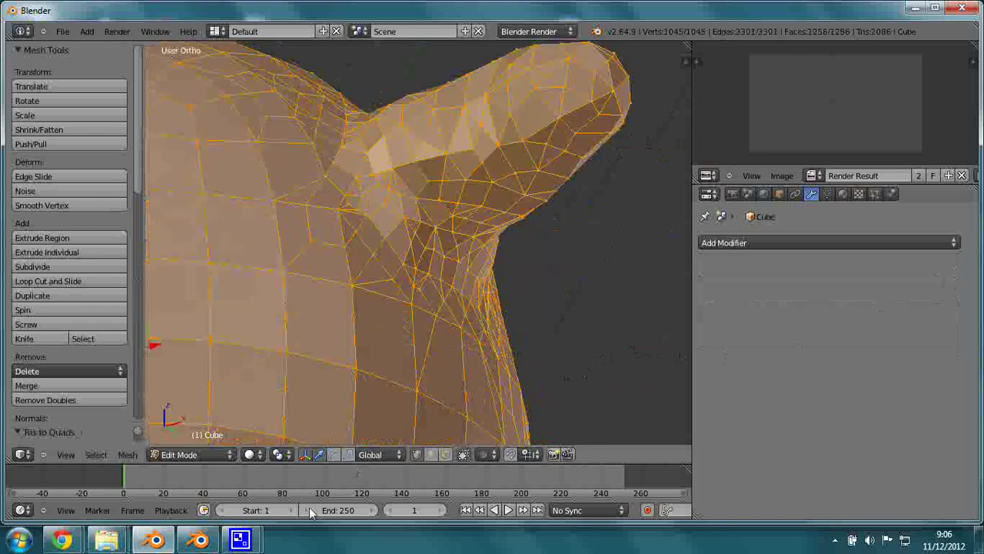
pyautogui.click(193, 541)
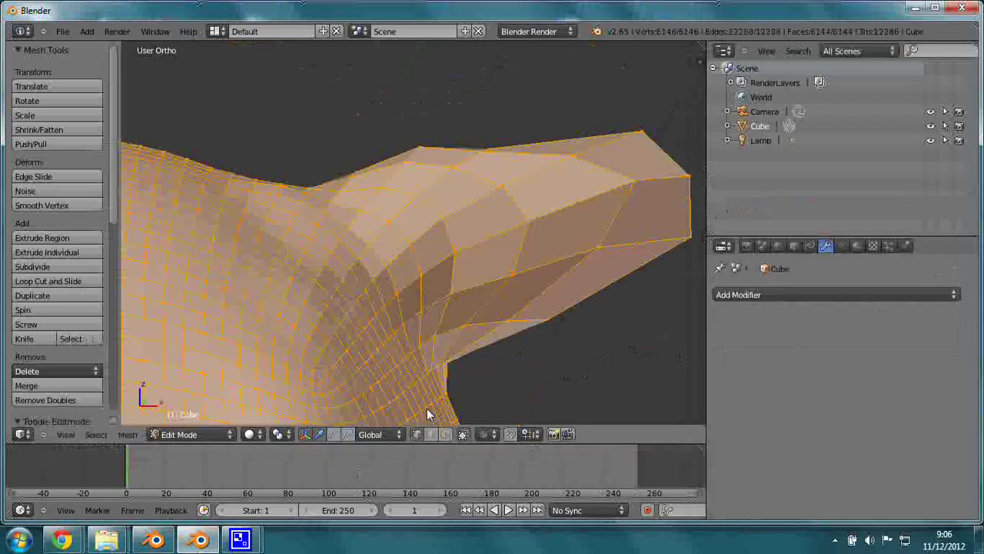